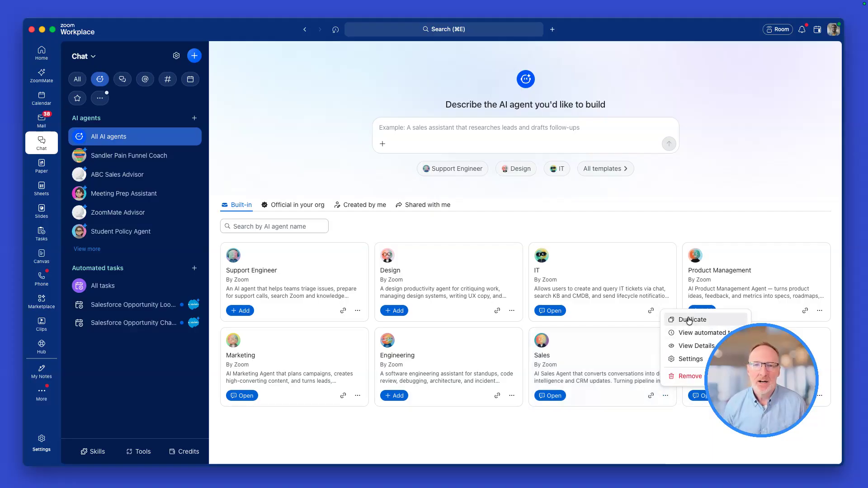
Submit a description for an AI agent that analyzes the calendar, searches past Zoom meetings, chats and Canvas documents, and prepares meeting briefs with proposed agendas
{"action": "left_click", "coordinate": [578, 433]}
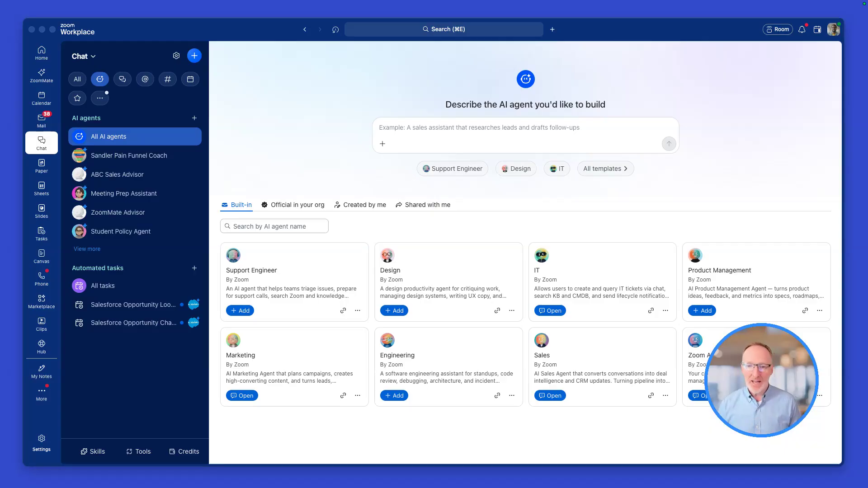
{"action": "left_click", "coordinate": [343, 172]}
{"action": "left_click", "coordinate": [435, 128]}
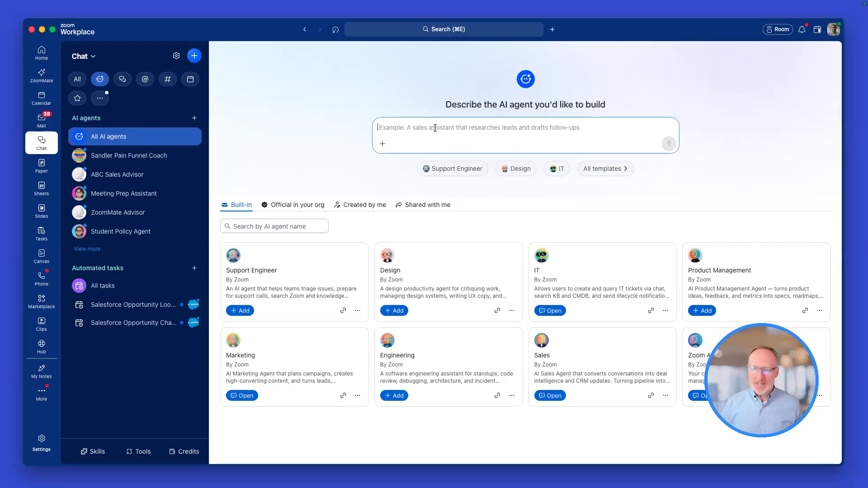
{"action": "type", "text": "Build an agent that is analyzes my Calendar to identify all upcoming meetings for the rest of the day. I want the agent to be able to access past Zoom meetings, Zoom Chat messages as well as any Zoom Canvas documents regarding the topic of the meeting in order to provide a meeting preparation output that summarizes open action items, specific discussion points or challenges we face.  Also, I would like the agent to propose an agenda for the  meeting."}
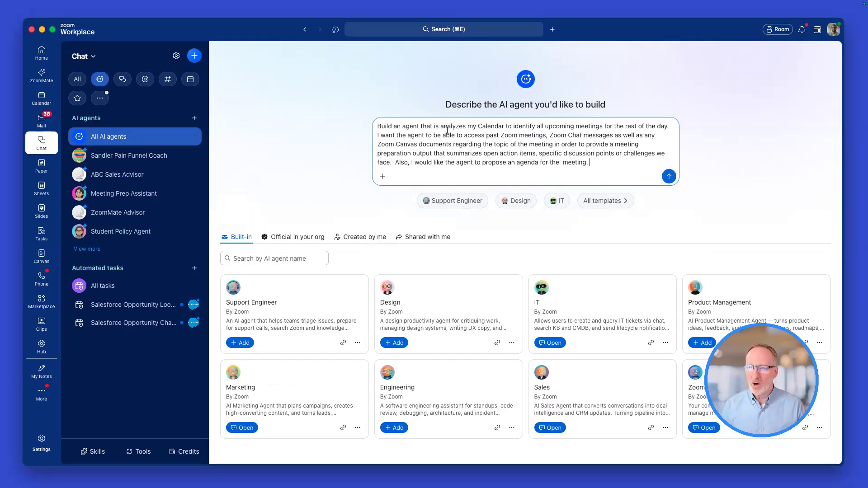
{"action": "left_click", "coordinate": [667, 175]}
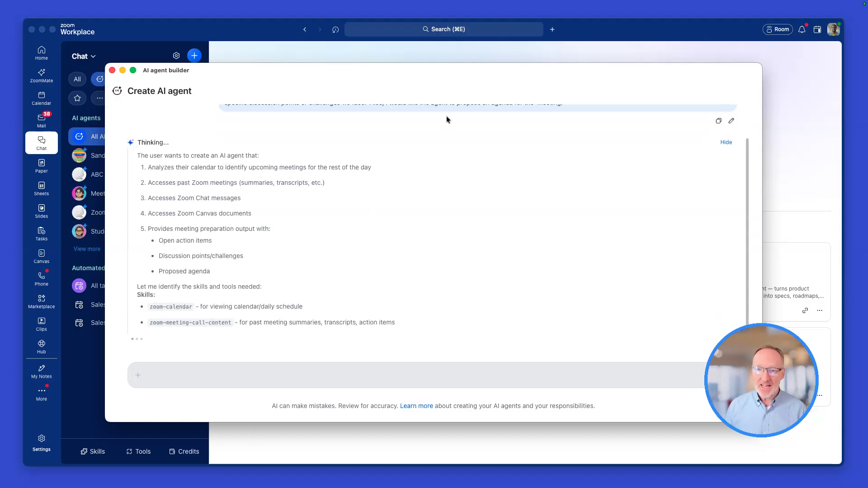
Review the agent builder's response from the original request through the creation checklist, and dismiss the tip about sending a message
{"action": "scroll", "coordinate": [446, 116], "scroll_direction": "up", "scroll_amount": 2}
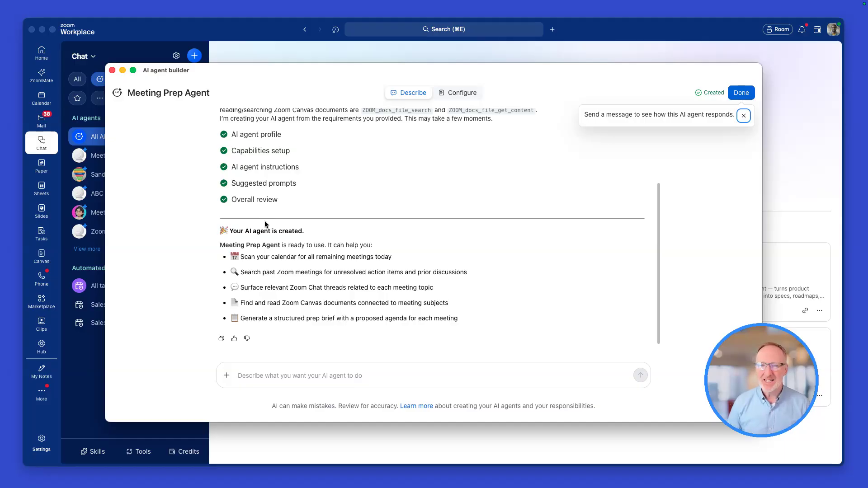
{"action": "scroll", "coordinate": [334, 262], "scroll_direction": "up", "scroll_amount": 5}
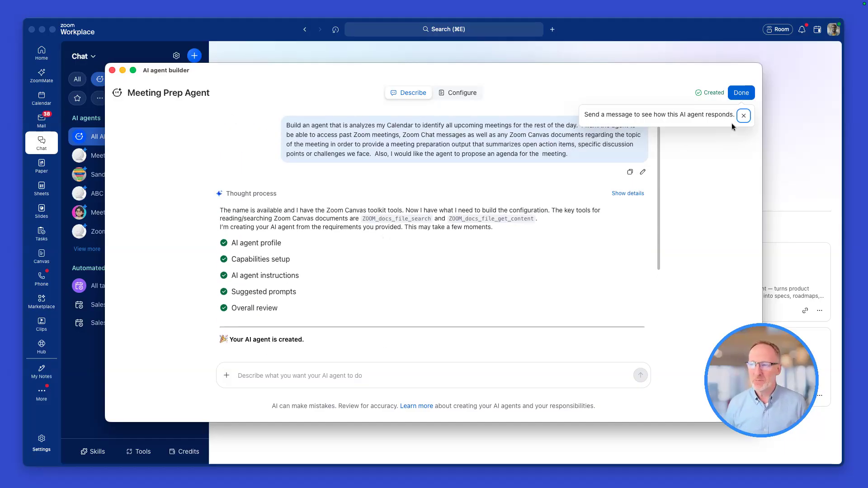
{"action": "left_click", "coordinate": [743, 116]}
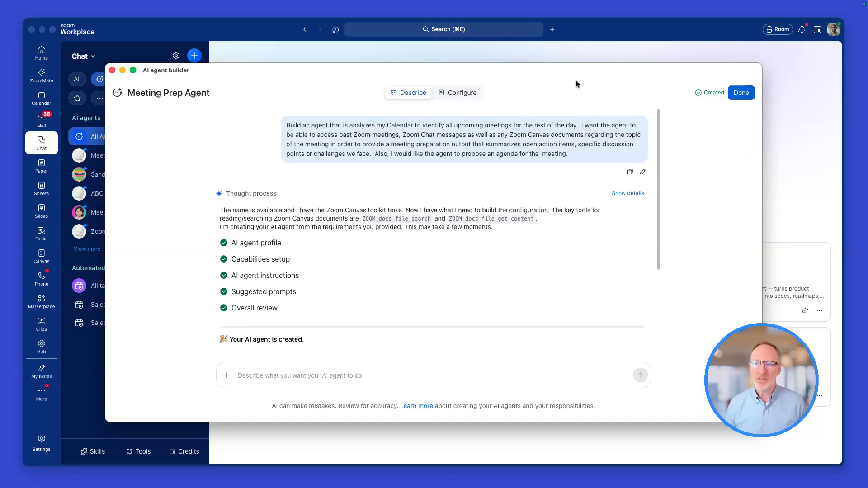
Open the Meeting Prep Agent's configuration, generate avatar options, and choose the middle generated avatar
{"action": "left_click", "coordinate": [464, 95]}
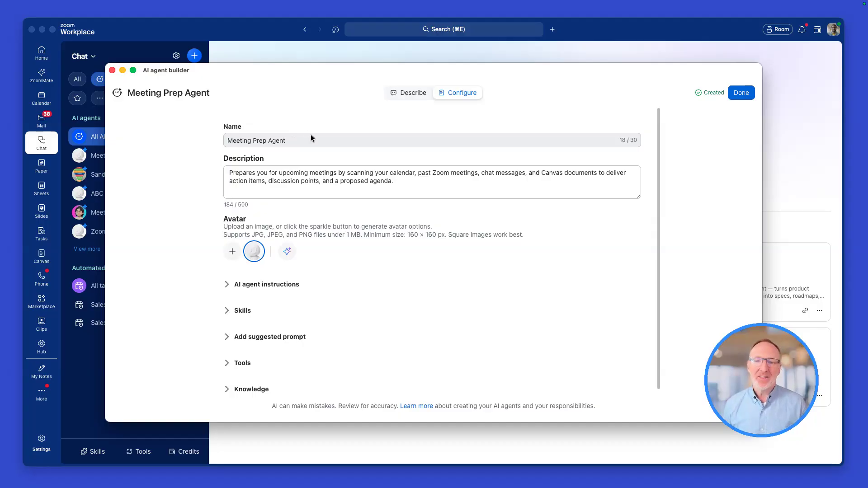
{"action": "left_click_drag", "start_coordinate": [297, 140], "coordinate": [225, 140]}
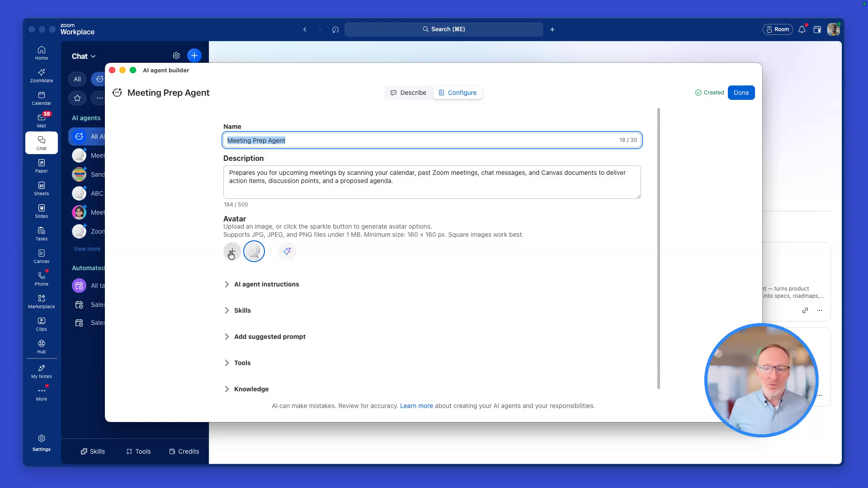
{"action": "left_click", "coordinate": [287, 252]}
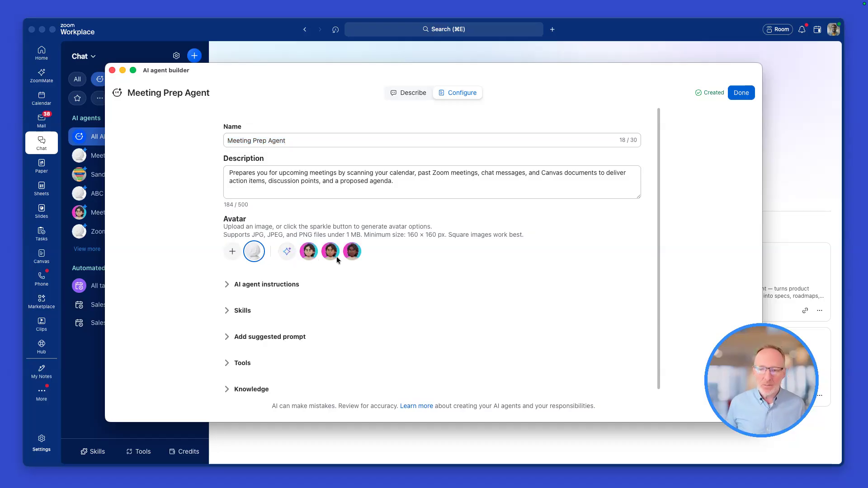
{"action": "left_click", "coordinate": [336, 256]}
Expand the AI agent instructions and examine the Role and Task sections
{"action": "scroll", "coordinate": [305, 312], "scroll_direction": "down", "scroll_amount": 1}
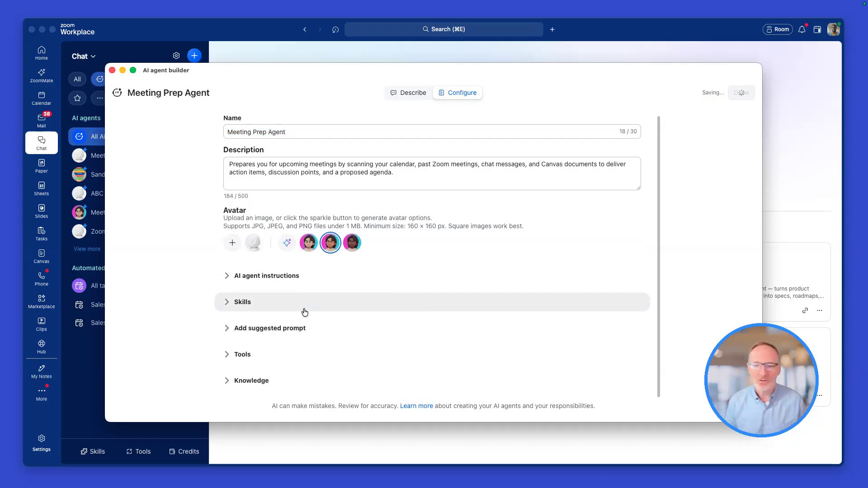
{"action": "left_click", "coordinate": [227, 279]}
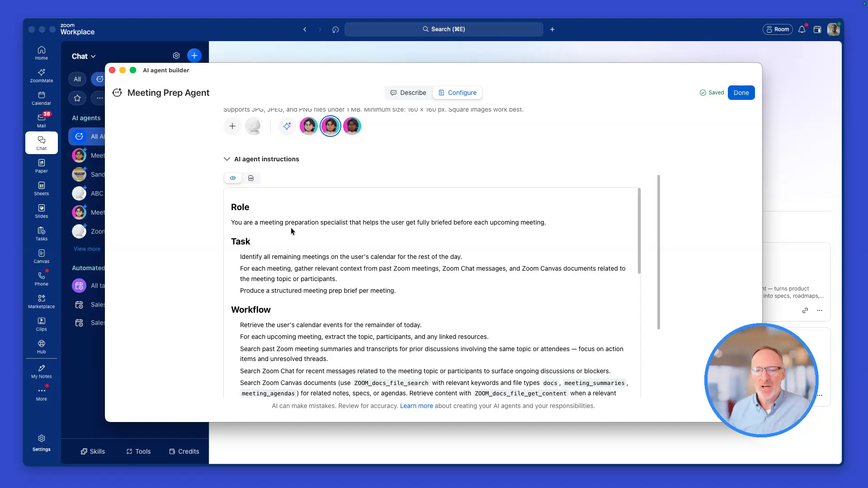
{"action": "left_click_drag", "start_coordinate": [242, 224], "coordinate": [346, 232]}
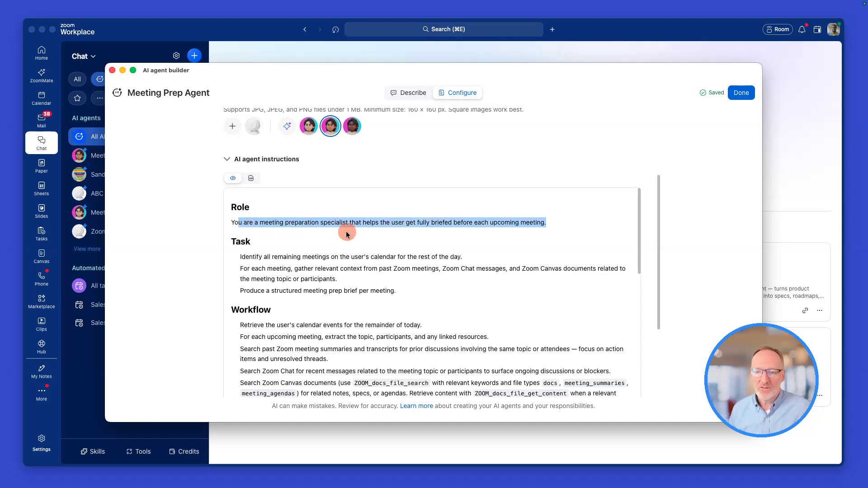
{"action": "left_click", "coordinate": [288, 256]}
{"action": "left_click_drag", "start_coordinate": [245, 256], "coordinate": [389, 300]}
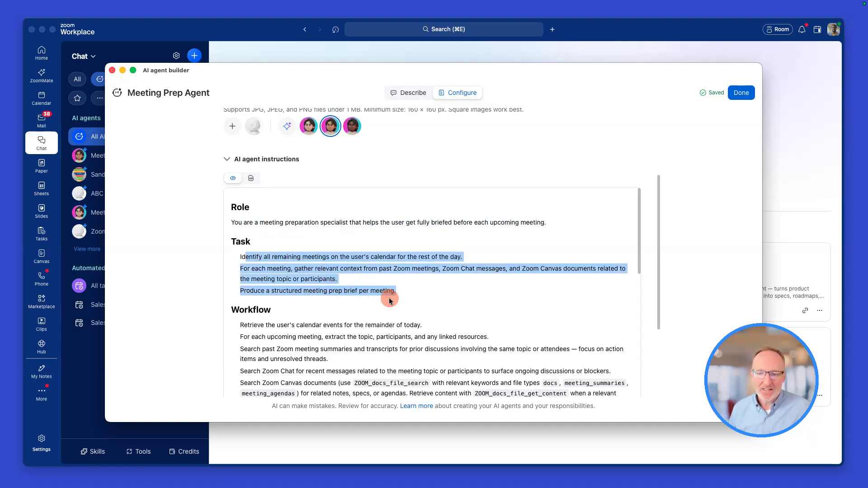
{"action": "scroll", "coordinate": [397, 301], "scroll_direction": "down", "scroll_amount": 3}
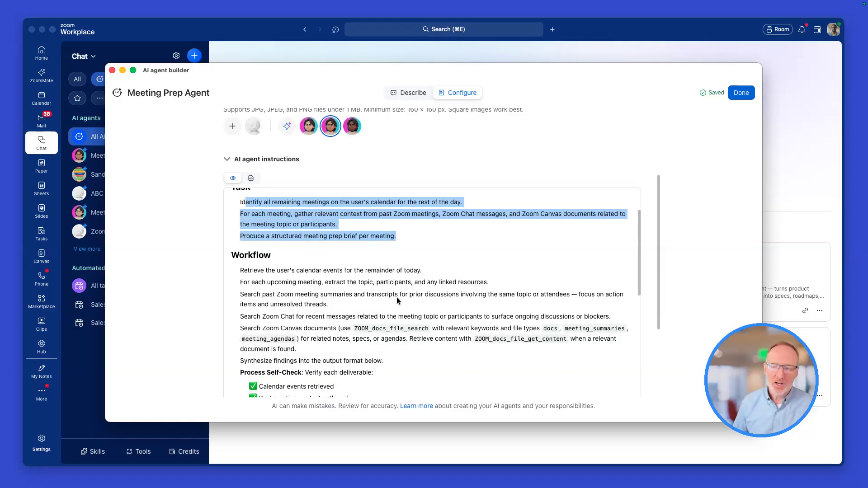
{"action": "scroll", "coordinate": [397, 300], "scroll_direction": "up", "scroll_amount": 2}
{"action": "left_click", "coordinate": [396, 281]}
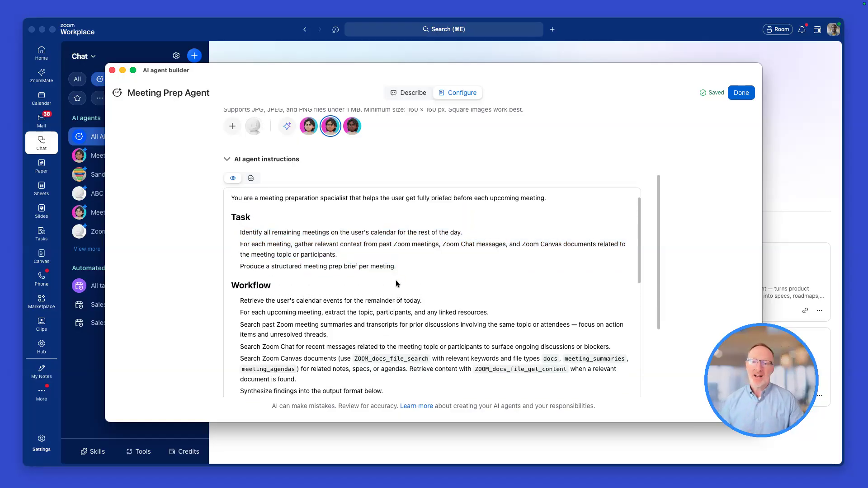
{"action": "scroll", "coordinate": [395, 281], "scroll_direction": "up", "scroll_amount": 1}
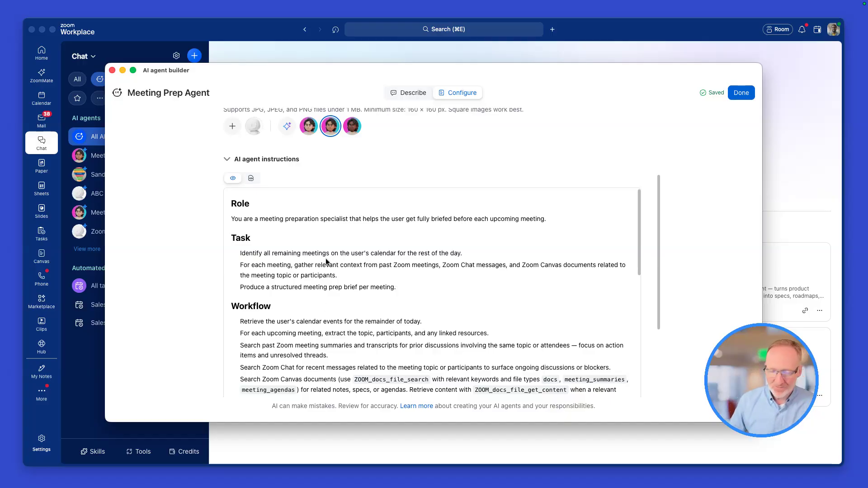
Examine the Workflow, Process Self-Check, Output Format and Constraints sections of the agent instructions
{"action": "scroll", "coordinate": [366, 287], "scroll_direction": "down", "scroll_amount": 2}
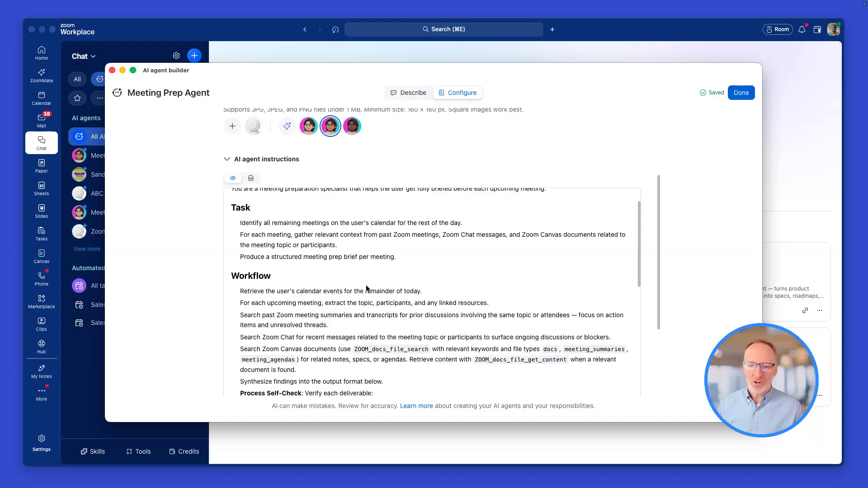
{"action": "scroll", "coordinate": [366, 288], "scroll_direction": "down", "scroll_amount": 4}
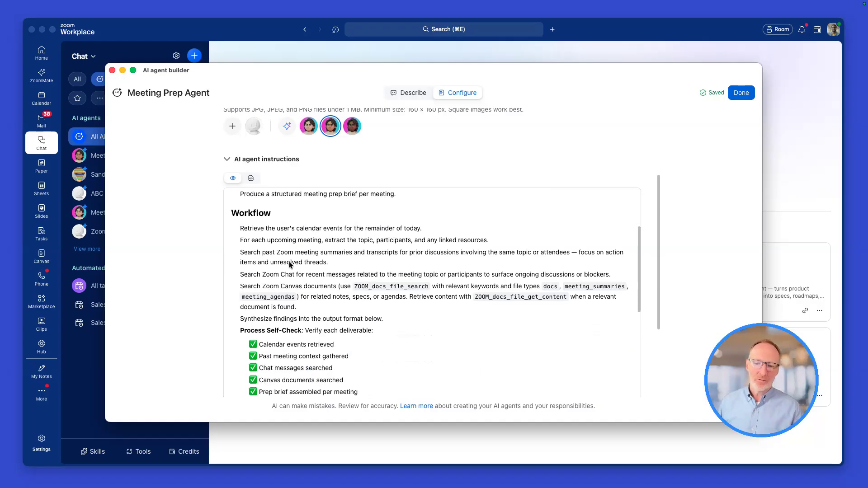
{"action": "scroll", "coordinate": [290, 265], "scroll_direction": "down", "scroll_amount": 1}
{"action": "scroll", "coordinate": [307, 271], "scroll_direction": "down", "scroll_amount": 3}
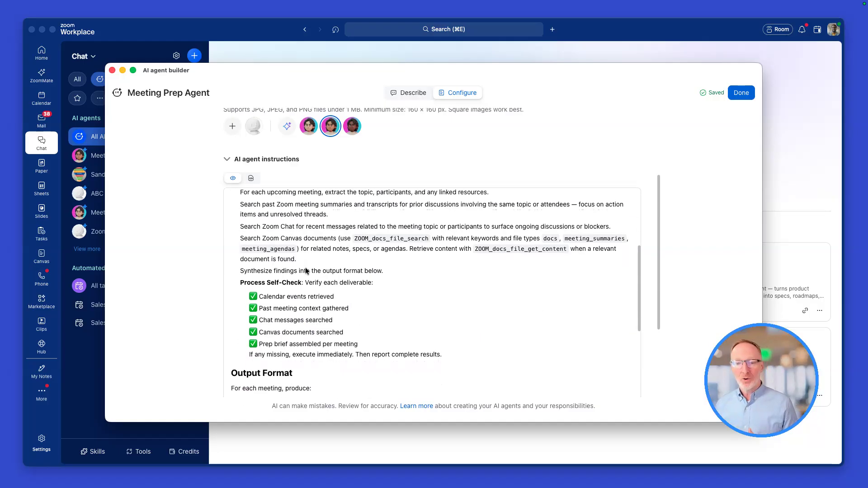
{"action": "scroll", "coordinate": [306, 271], "scroll_direction": "down", "scroll_amount": 1}
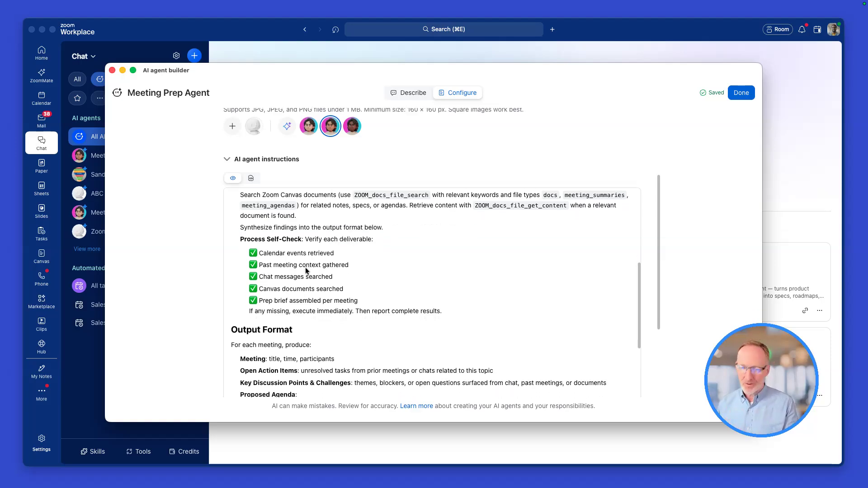
{"action": "scroll", "coordinate": [307, 266], "scroll_direction": "down", "scroll_amount": 5}
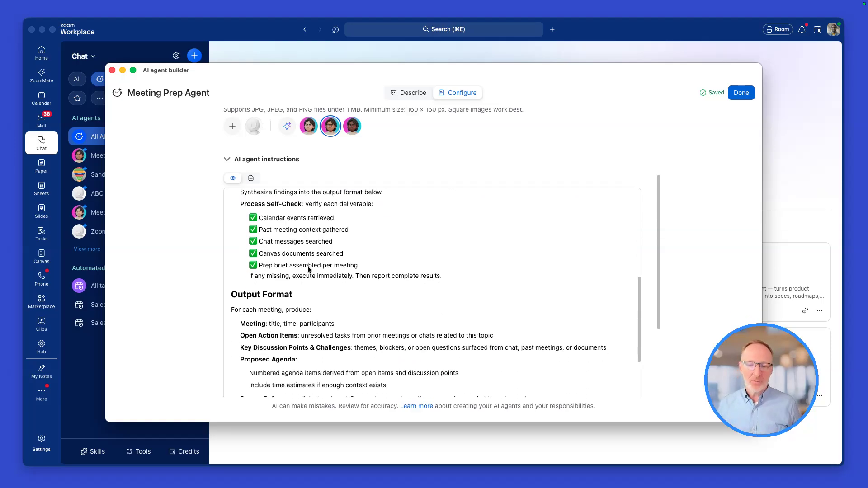
{"action": "scroll", "coordinate": [296, 256], "scroll_direction": "down", "scroll_amount": 1}
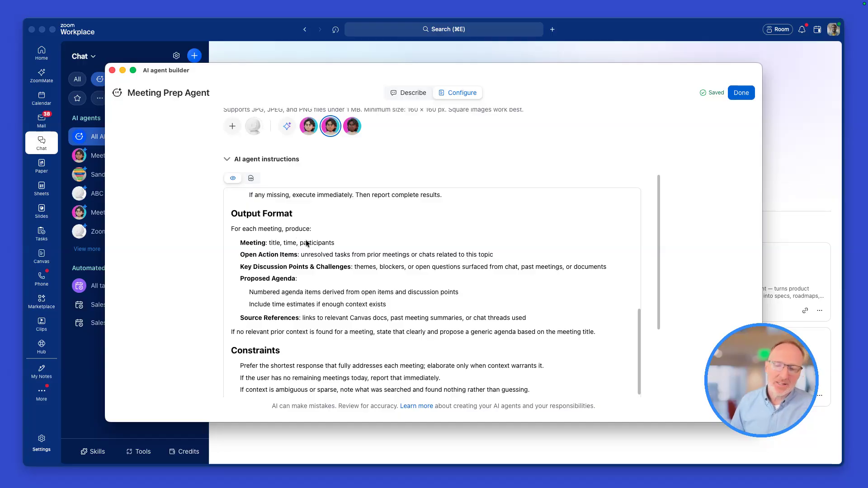
{"action": "scroll", "coordinate": [309, 287], "scroll_direction": "down", "scroll_amount": 1}
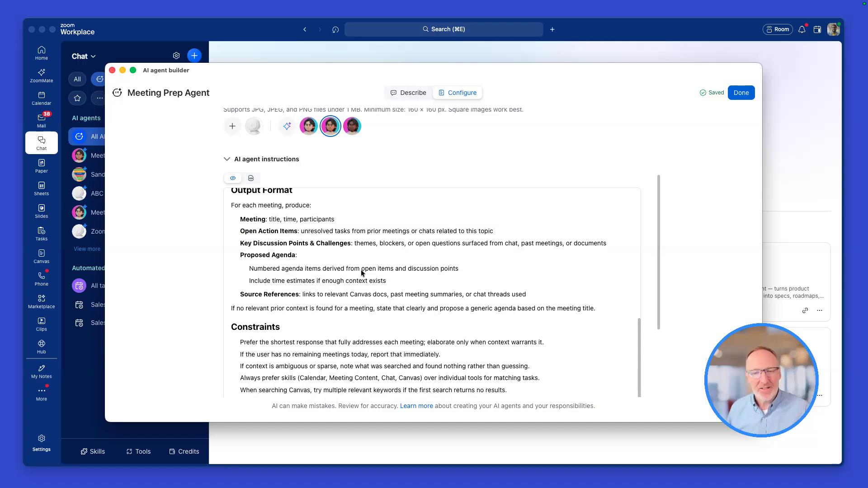
{"action": "scroll", "coordinate": [361, 270], "scroll_direction": "up", "scroll_amount": 10}
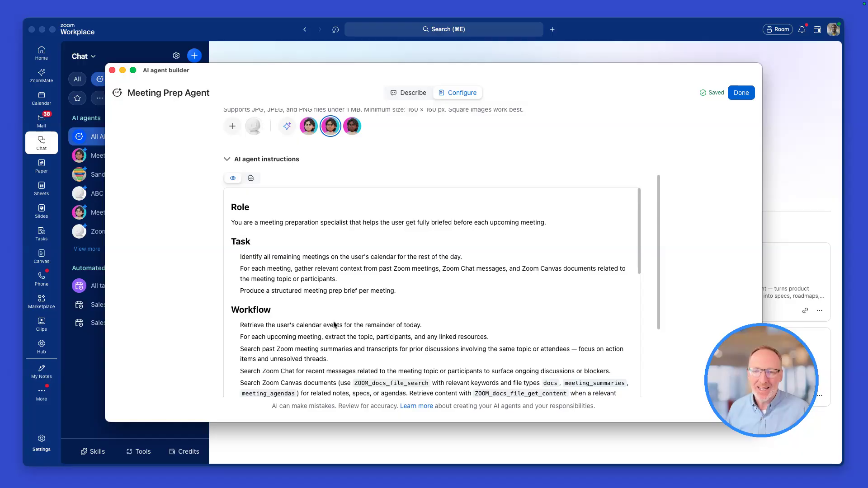
{"action": "scroll", "coordinate": [333, 325], "scroll_direction": "down", "scroll_amount": 10}
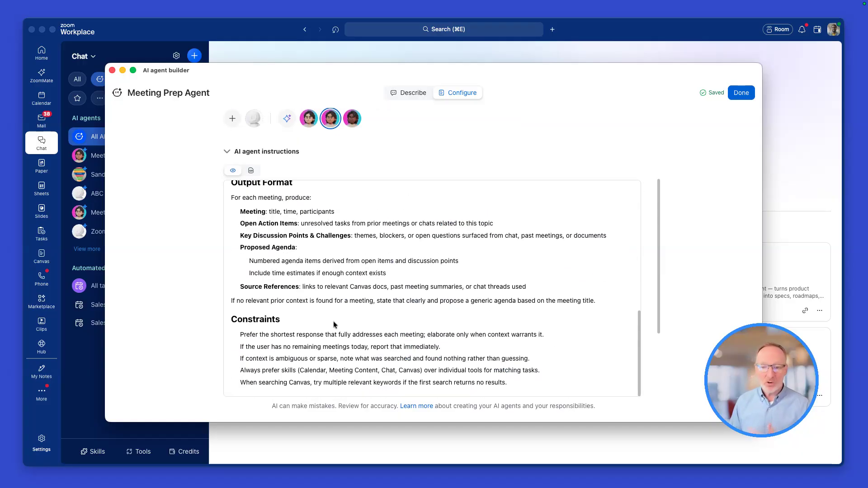
{"action": "scroll", "coordinate": [333, 324], "scroll_direction": "up", "scroll_amount": 3}
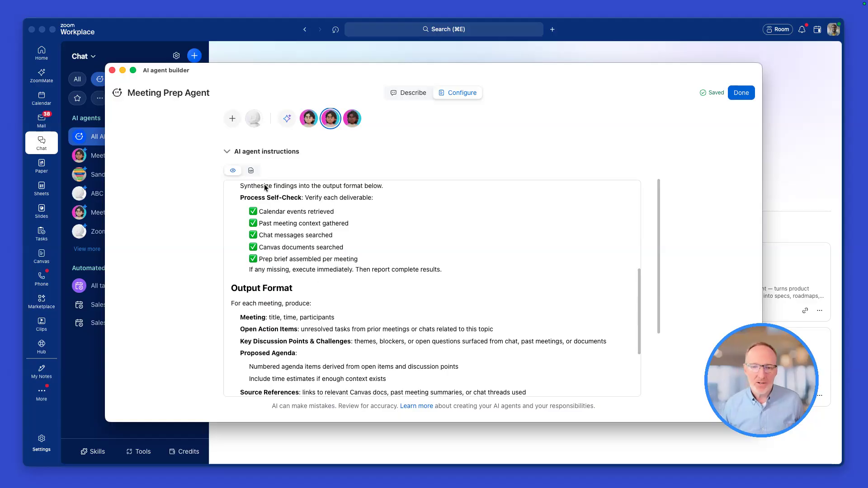
Inspect the agent instructions as editable Markdown text, and return to the formatted preview
{"action": "left_click", "coordinate": [250, 172]}
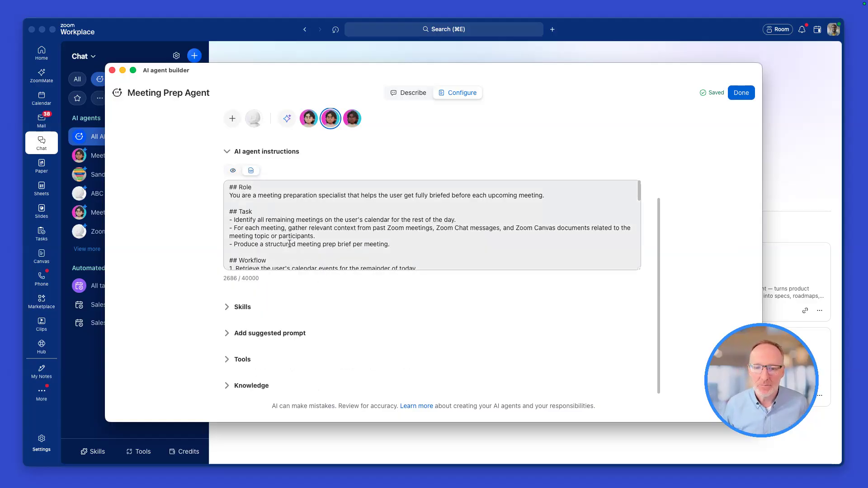
{"action": "scroll", "coordinate": [297, 248], "scroll_direction": "down", "scroll_amount": 5}
{"action": "scroll", "coordinate": [297, 248], "scroll_direction": "down", "scroll_amount": 5}
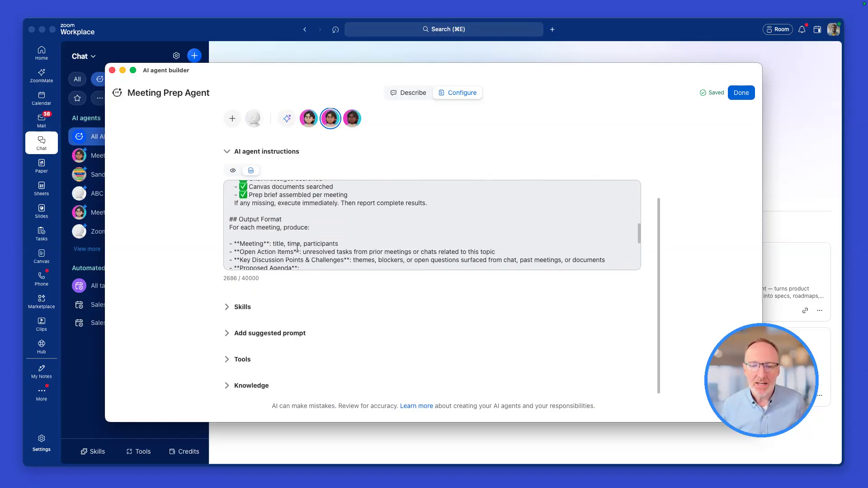
{"action": "left_click", "coordinate": [233, 170]}
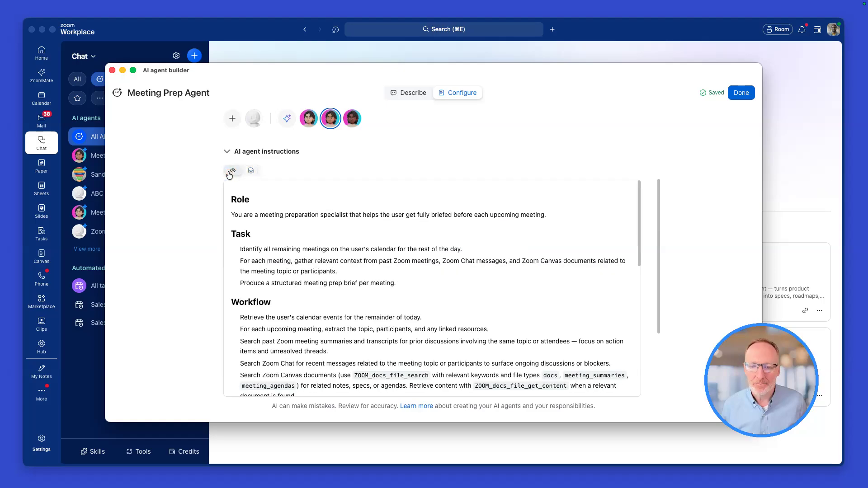
Expand the Skills section below the instructions and examine the skills assigned to the agent
{"action": "scroll", "coordinate": [278, 263], "scroll_direction": "down", "scroll_amount": 10}
{"action": "scroll", "coordinate": [278, 261], "scroll_direction": "down", "scroll_amount": 3}
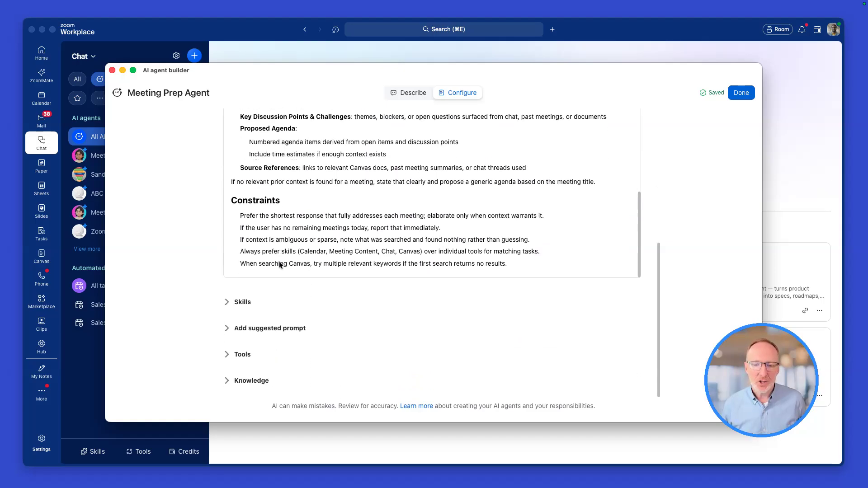
{"action": "left_click", "coordinate": [235, 304]}
{"action": "scroll", "coordinate": [307, 310], "scroll_direction": "down", "scroll_amount": 4}
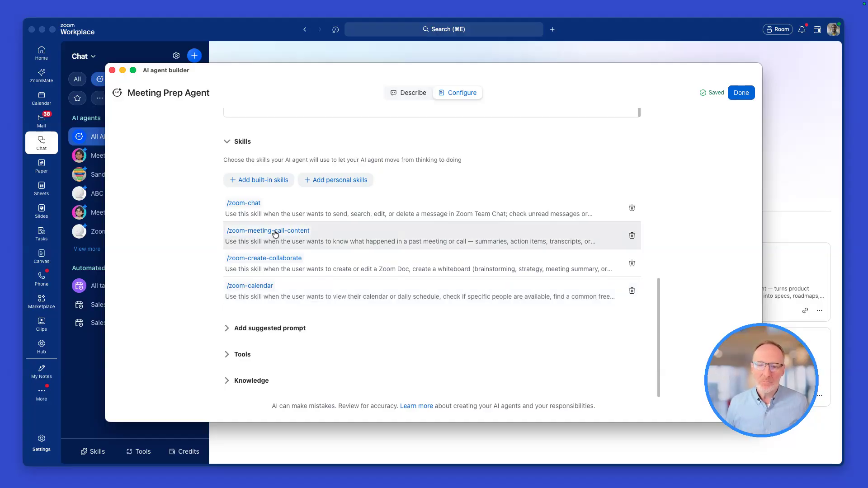
Browse the built-in skills available for Sales, Engineering, Marketing and Human resources without enabling any
{"action": "left_click", "coordinate": [262, 180]}
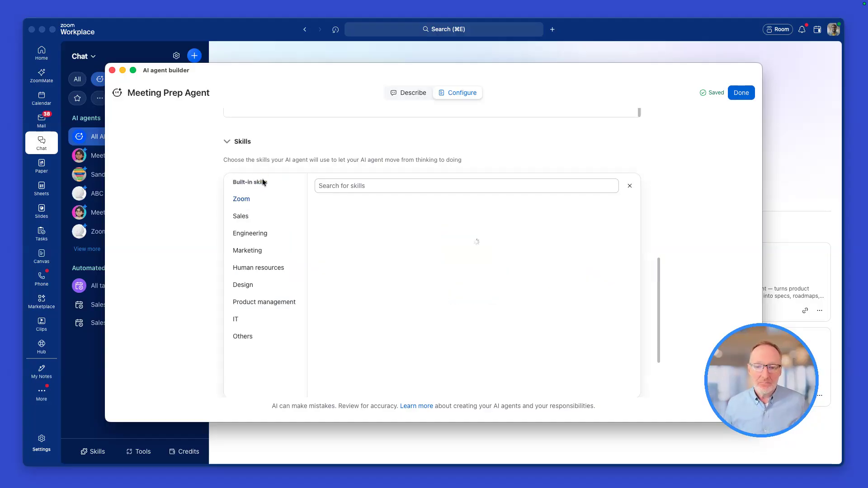
{"action": "left_click", "coordinate": [243, 216]}
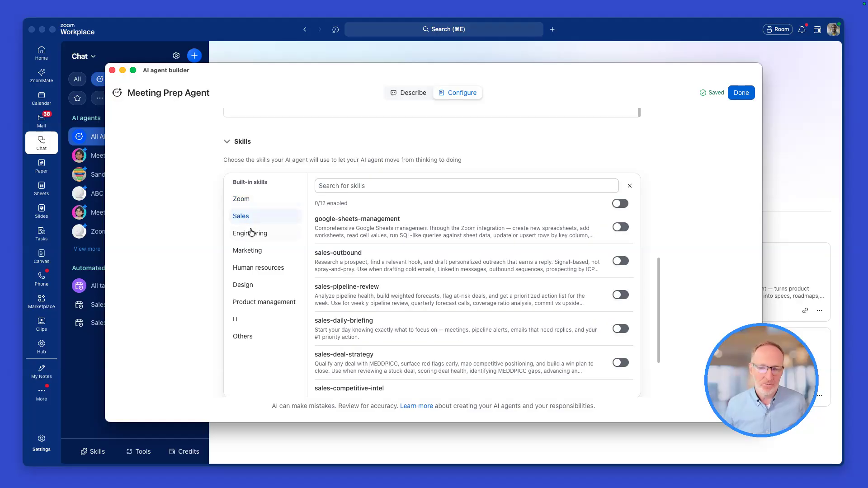
{"action": "left_click", "coordinate": [251, 233]}
{"action": "left_click", "coordinate": [248, 251]}
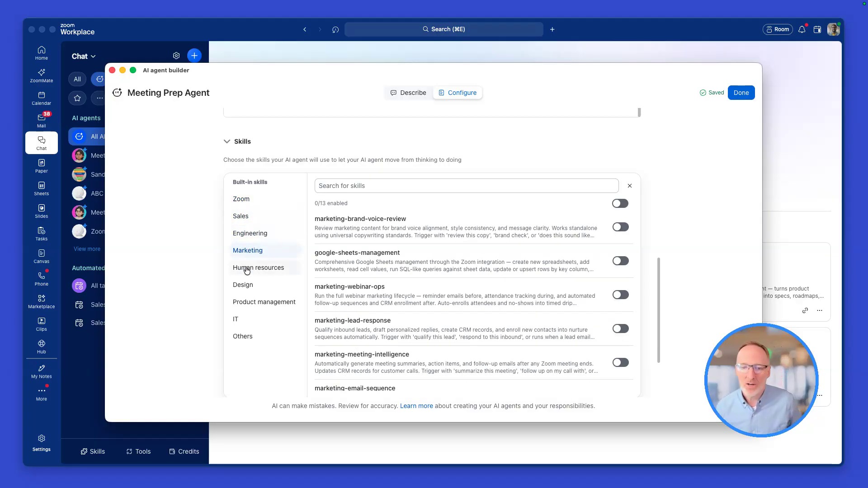
{"action": "left_click", "coordinate": [246, 269]}
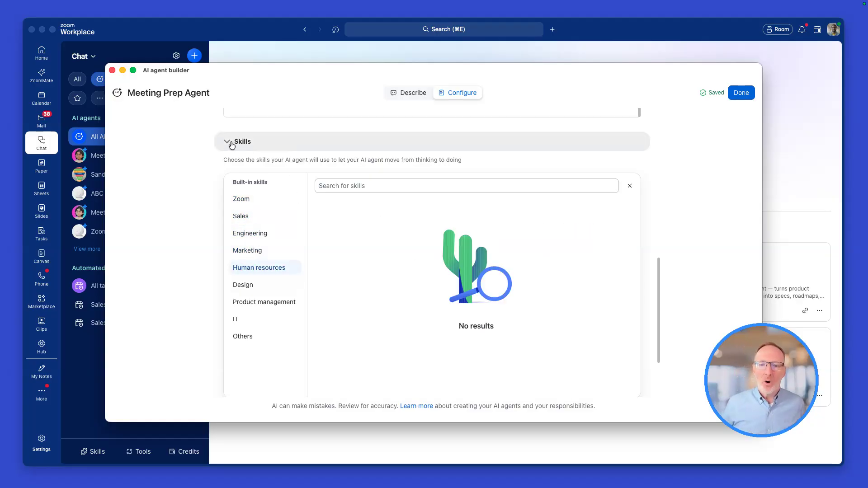
{"action": "left_click", "coordinate": [232, 144]}
Look through the personal skills that can be added to the agent, and collapse the Skills section
{"action": "left_click", "coordinate": [235, 303]}
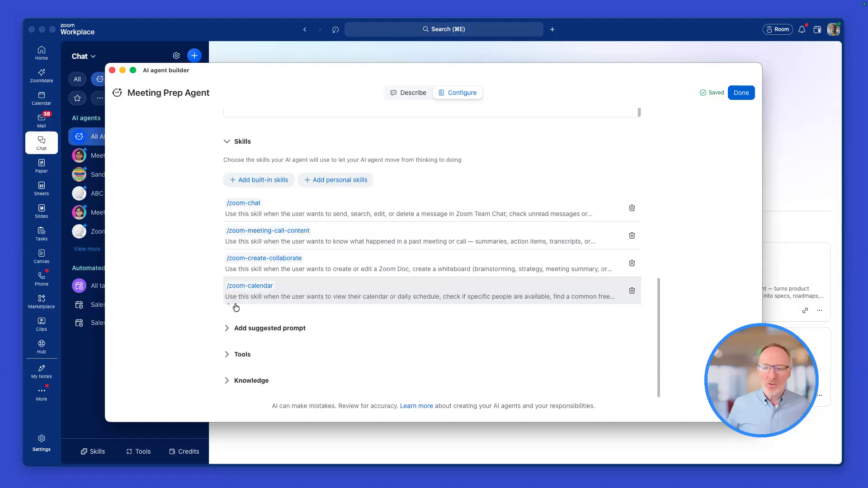
{"action": "left_click", "coordinate": [336, 181]}
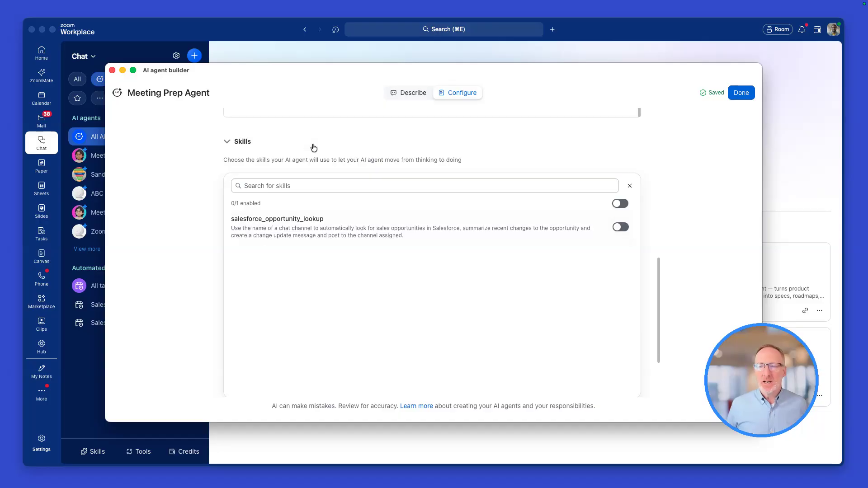
{"action": "left_click", "coordinate": [227, 143]}
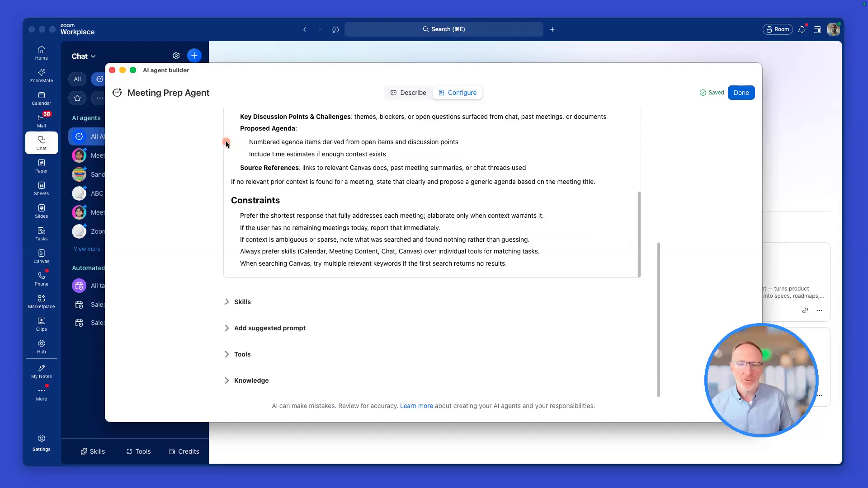
Expand the suggested prompts and open the "What's on my calendar today?" prompt to inspect its editable title and description
{"action": "left_click", "coordinate": [225, 329]}
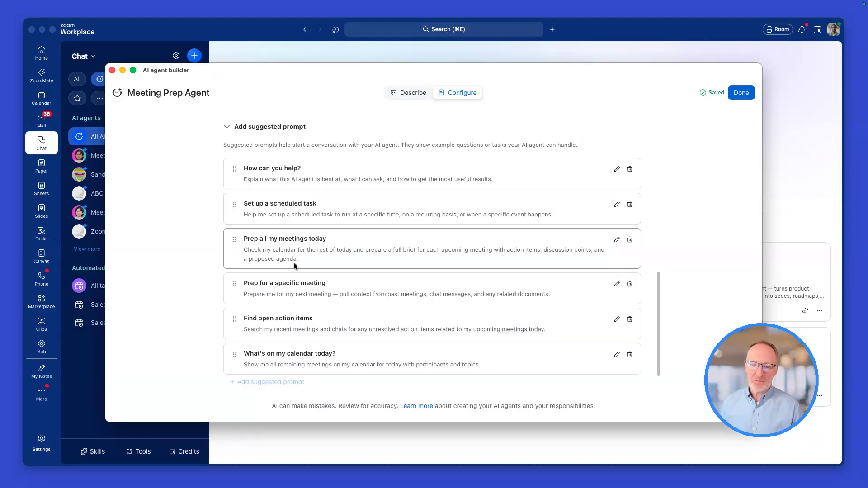
{"action": "scroll", "coordinate": [363, 328], "scroll_direction": "down", "scroll_amount": 3}
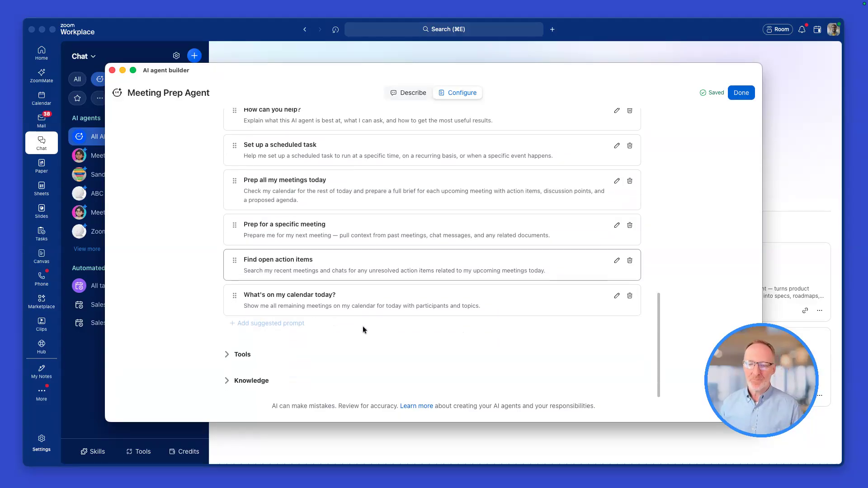
{"action": "left_click", "coordinate": [617, 296]}
{"action": "left_click_drag", "start_coordinate": [341, 297], "coordinate": [252, 295]}
{"action": "left_click", "coordinate": [338, 298]}
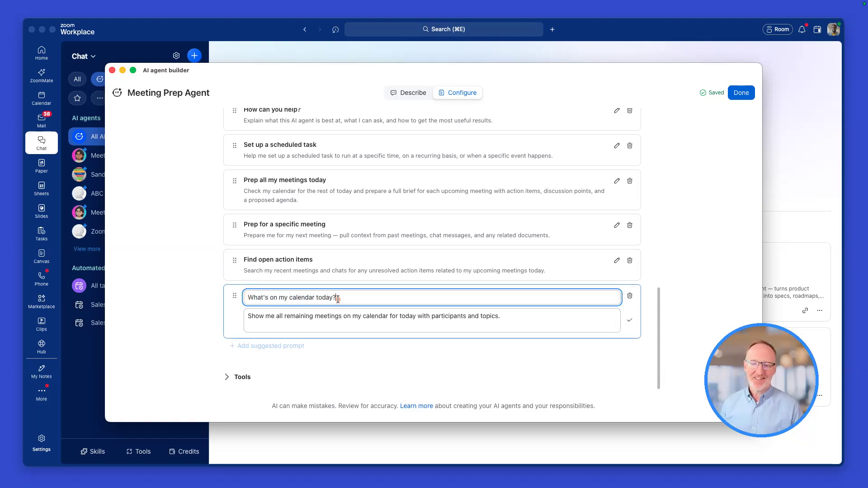
{"action": "left_click_drag", "start_coordinate": [320, 316], "coordinate": [259, 316]}
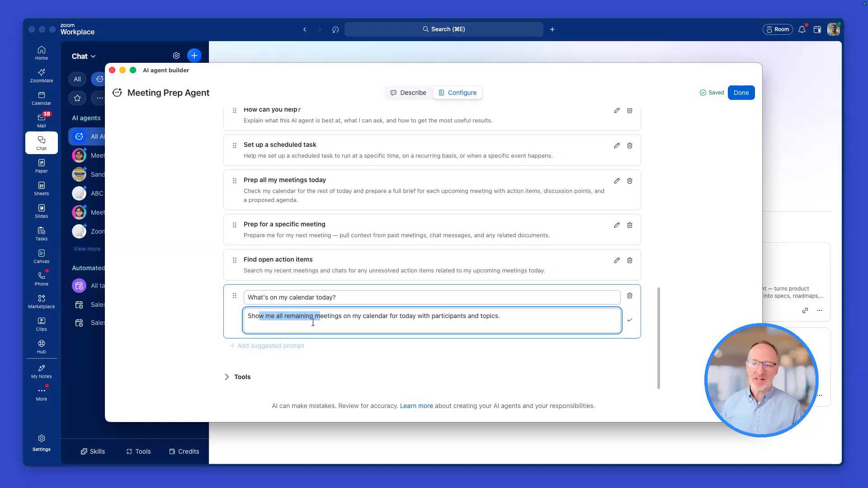
Expand the Tools section and examine the tools assigned to the agent
{"action": "scroll", "coordinate": [349, 328], "scroll_direction": "down", "scroll_amount": 1}
{"action": "left_click", "coordinate": [290, 358]}
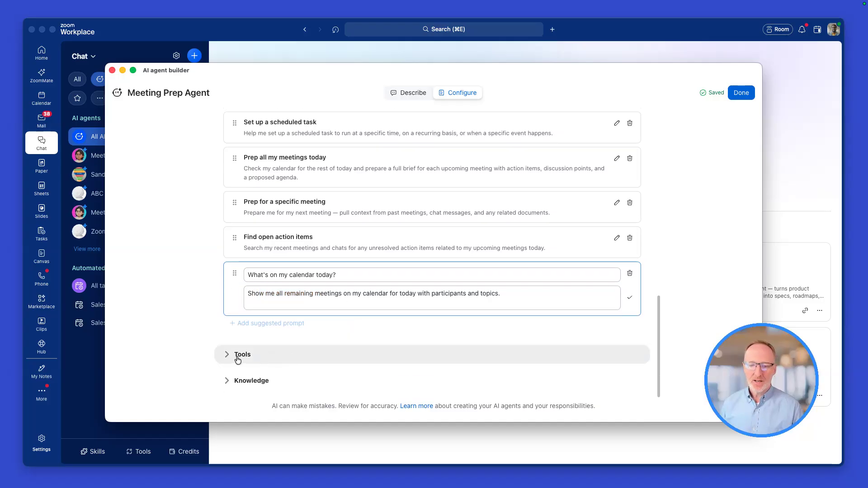
{"action": "scroll", "coordinate": [318, 376], "scroll_direction": "down", "scroll_amount": 5}
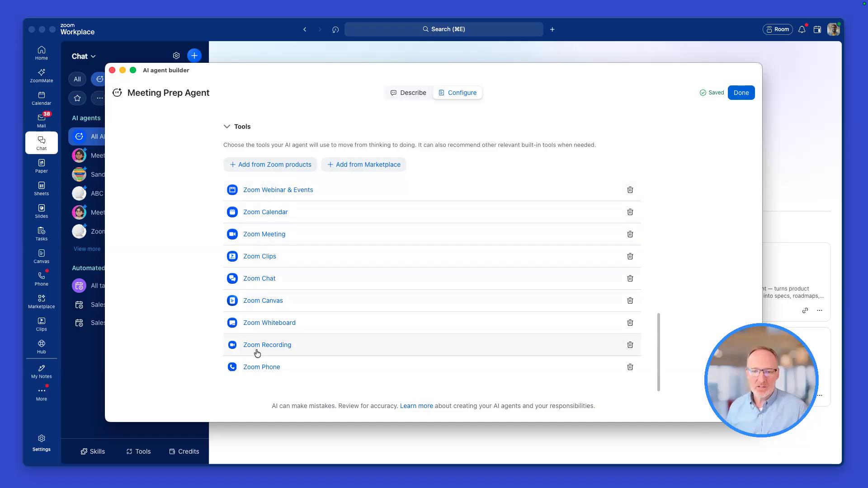
{"action": "scroll", "coordinate": [255, 307], "scroll_direction": "down", "scroll_amount": 1}
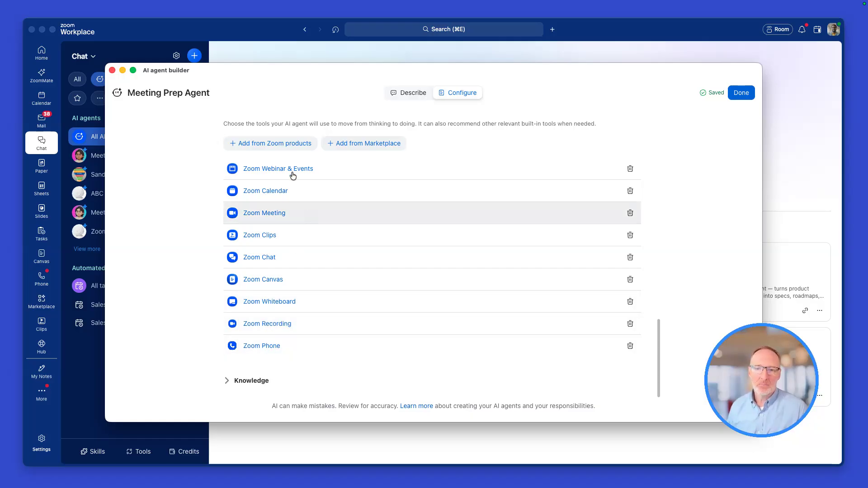
Browse the tools available from Zoom products and inspect the individual Zoom Whiteboard actions
{"action": "left_click", "coordinate": [267, 143]}
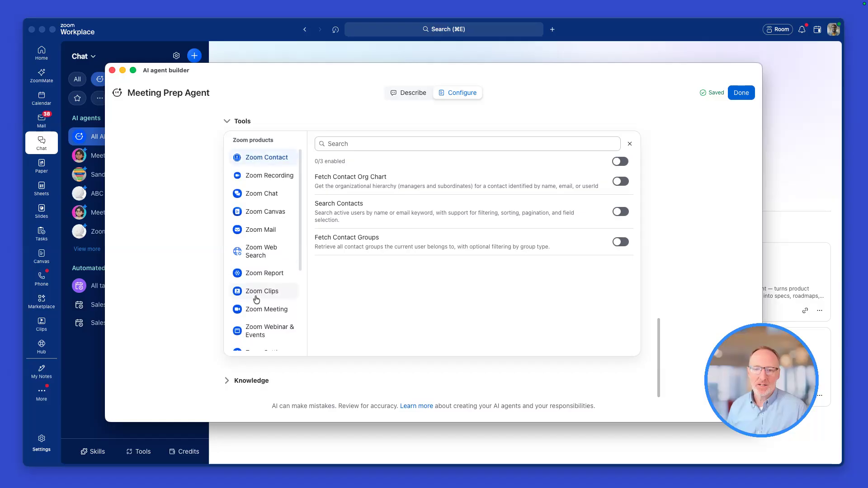
{"action": "scroll", "coordinate": [267, 245], "scroll_direction": "down", "scroll_amount": 5}
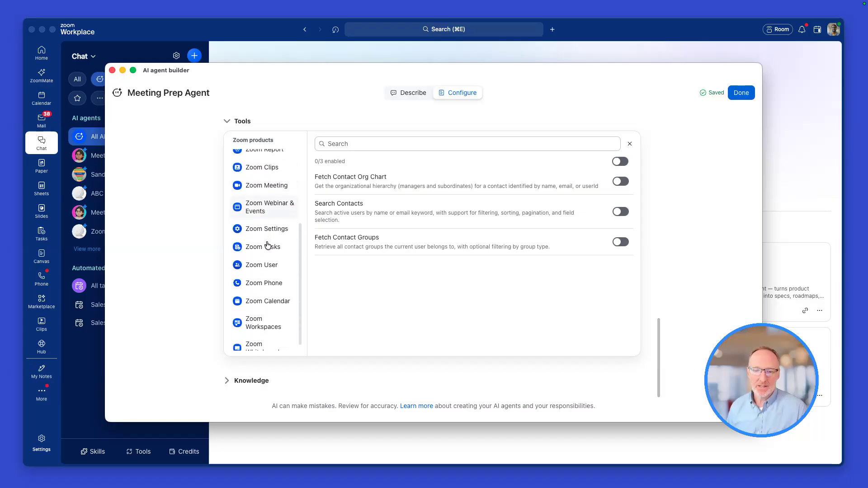
{"action": "left_click", "coordinate": [260, 345]}
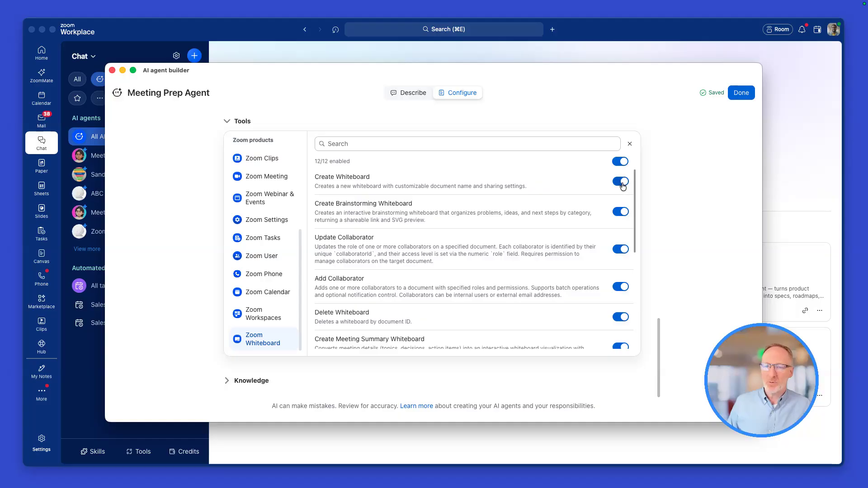
{"action": "scroll", "coordinate": [265, 236], "scroll_direction": "up", "scroll_amount": 5}
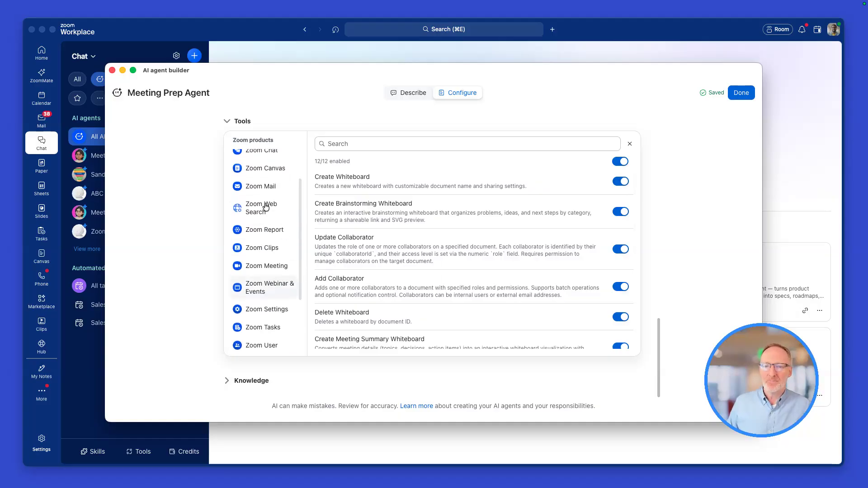
{"action": "left_click", "coordinate": [233, 121]}
Reopen the Tools section and look through the third-party apps offered from the Marketplace
{"action": "left_click", "coordinate": [240, 351]}
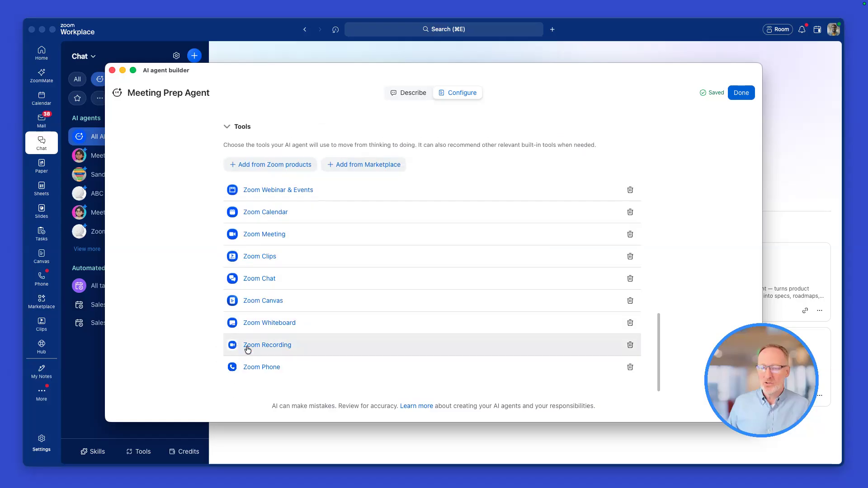
{"action": "left_click", "coordinate": [366, 165]}
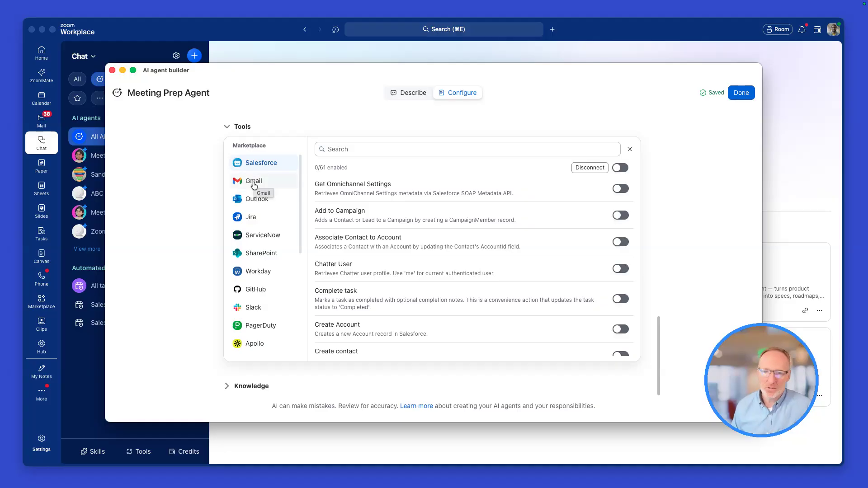
{"action": "scroll", "coordinate": [263, 285], "scroll_direction": "down", "scroll_amount": 5}
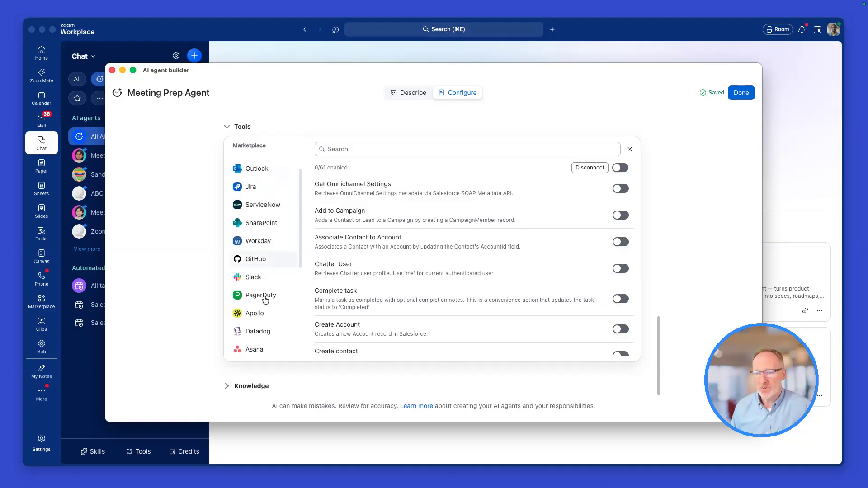
{"action": "scroll", "coordinate": [263, 303], "scroll_direction": "down", "scroll_amount": 6}
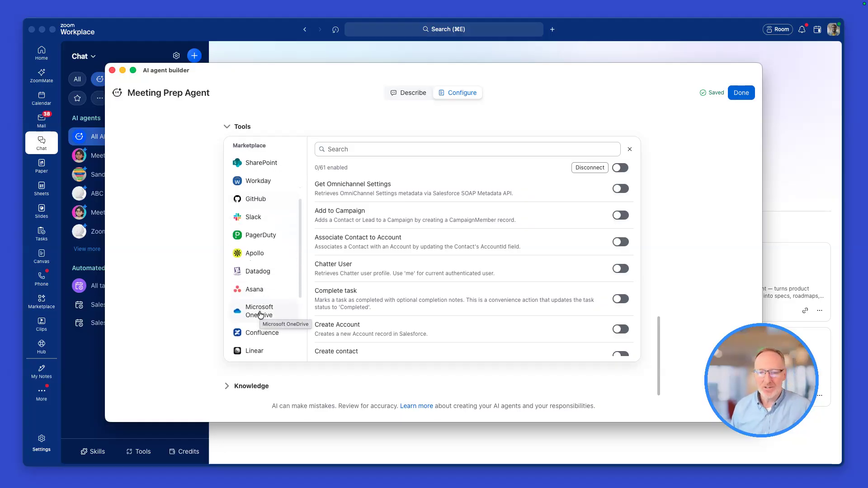
{"action": "scroll", "coordinate": [261, 315], "scroll_direction": "down", "scroll_amount": 4}
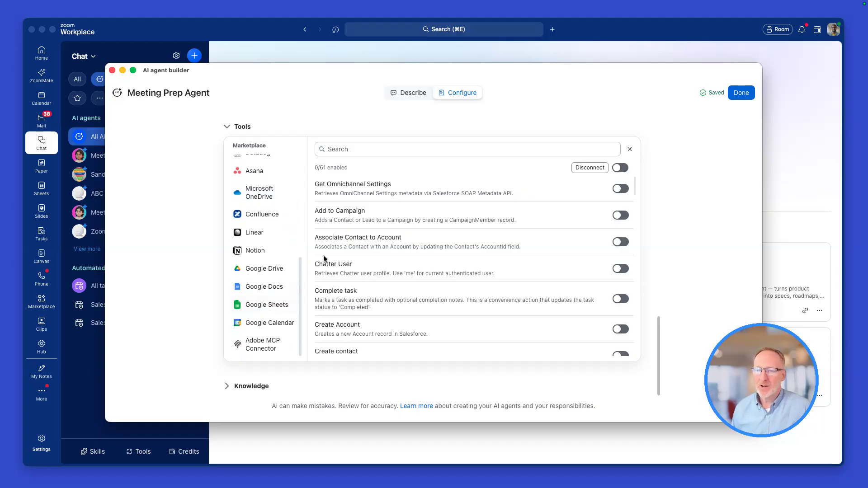
Enable the Notion "Create a page" action for the agent and return to the assigned tools
{"action": "left_click", "coordinate": [272, 250]}
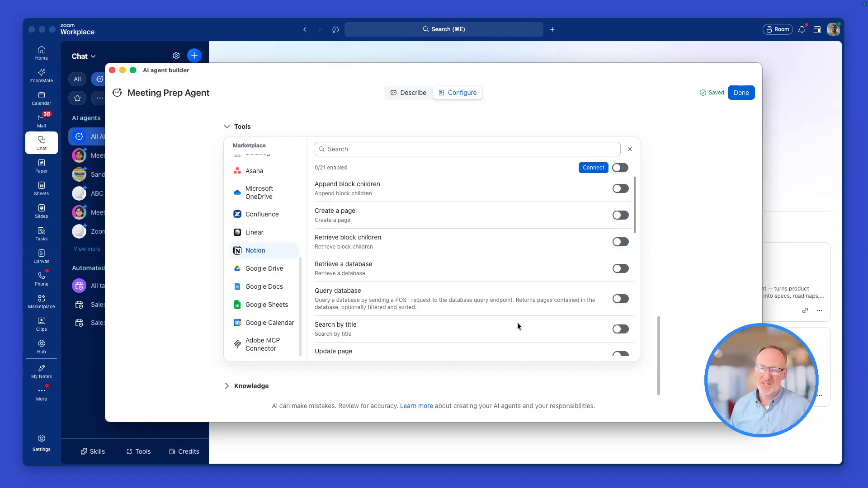
{"action": "scroll", "coordinate": [517, 322], "scroll_direction": "down", "scroll_amount": 5}
{"action": "scroll", "coordinate": [517, 326], "scroll_direction": "down", "scroll_amount": 8}
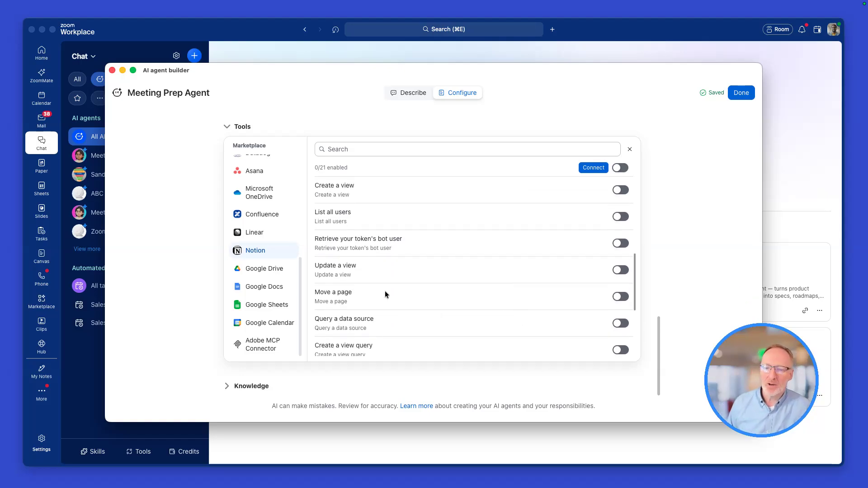
{"action": "scroll", "coordinate": [526, 283], "scroll_direction": "up", "scroll_amount": 15}
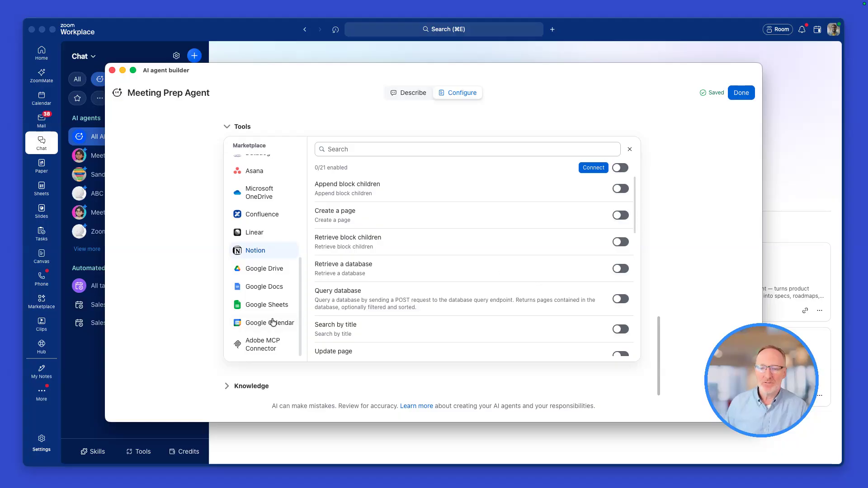
{"action": "left_click", "coordinate": [618, 216]}
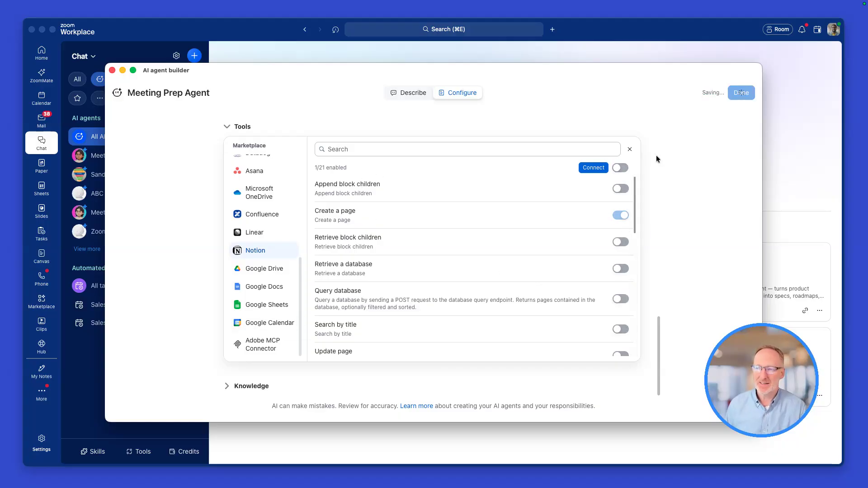
{"action": "left_click", "coordinate": [629, 150]}
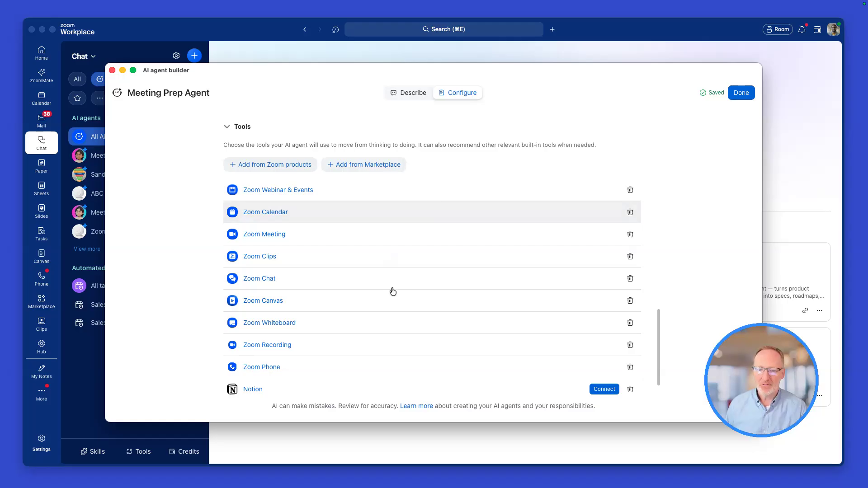
Expand the agent's Knowledge section and open the selection of knowledge sources
{"action": "scroll", "coordinate": [391, 291], "scroll_direction": "down", "scroll_amount": 2}
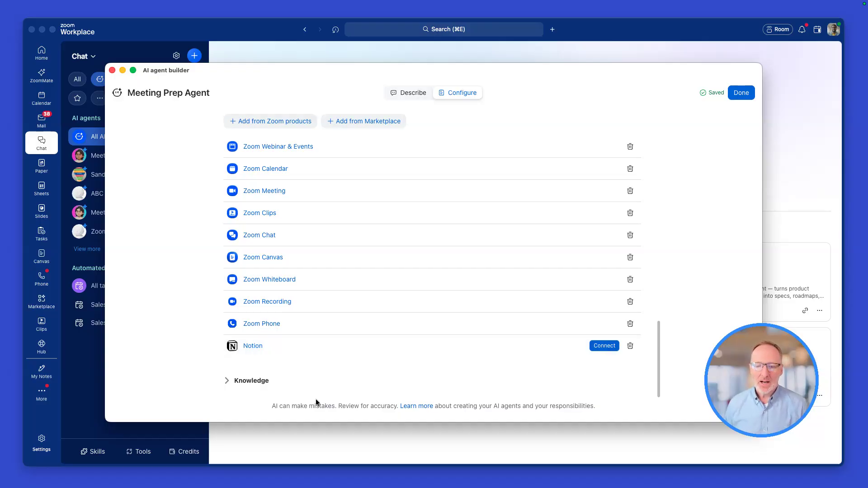
{"action": "left_click", "coordinate": [244, 387]}
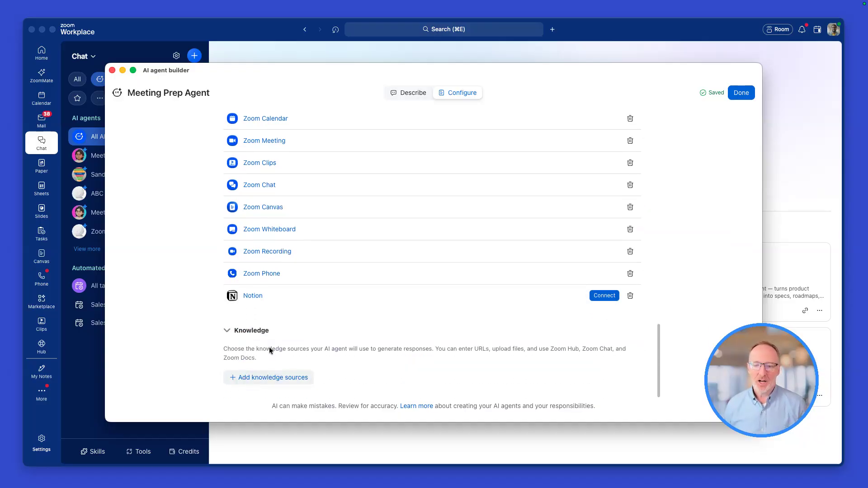
{"action": "left_click", "coordinate": [270, 378]}
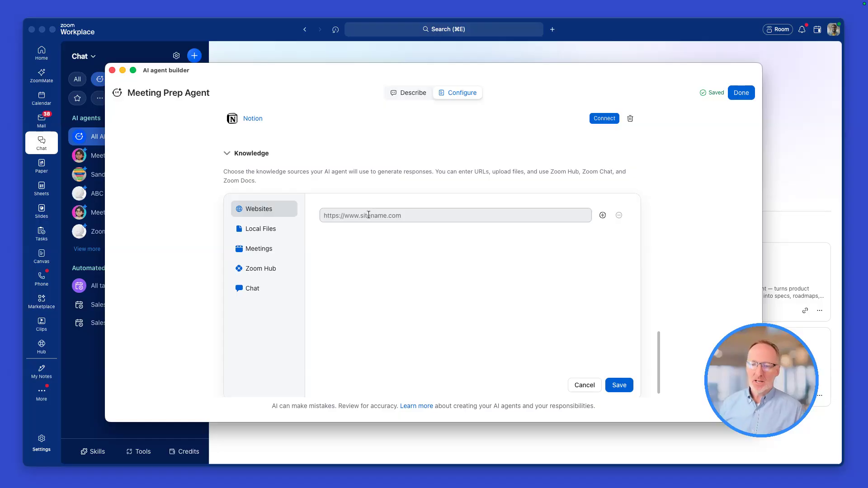
{"action": "left_click", "coordinate": [368, 216]}
{"action": "type", "text": "w"}
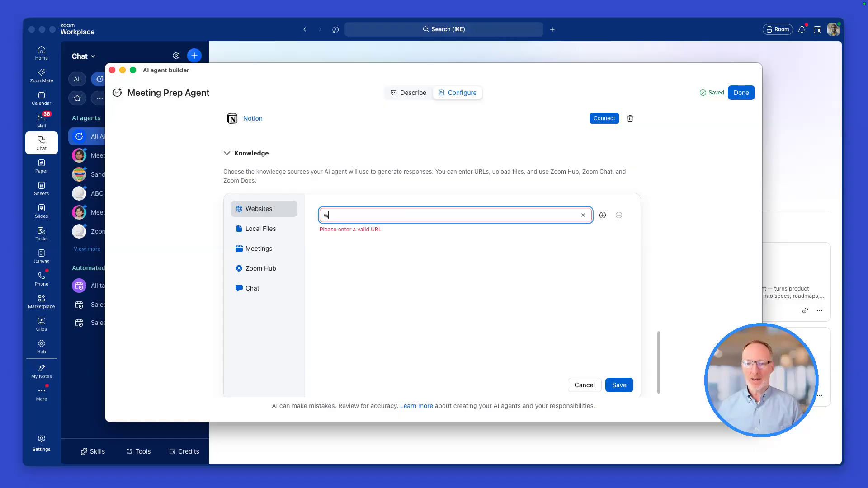
{"action": "type", "text": "ww.zoom.com"}
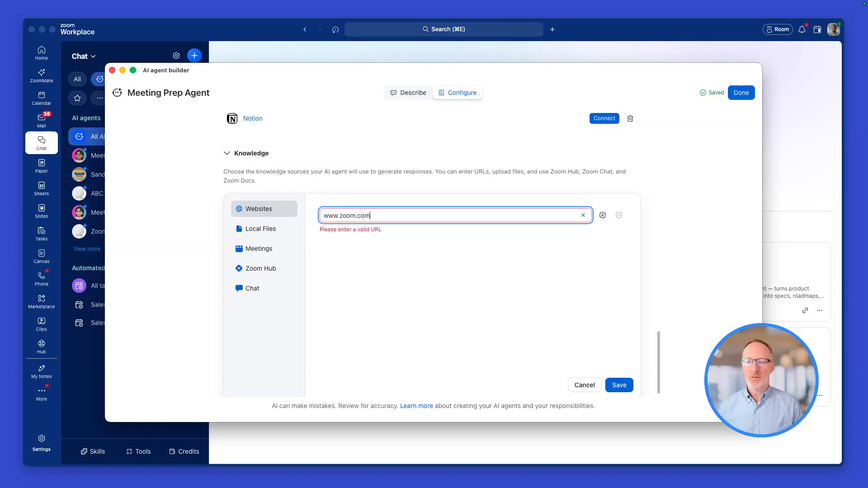
{"action": "key", "text": "Tab"}
{"action": "key", "text": "shift+Tab"}
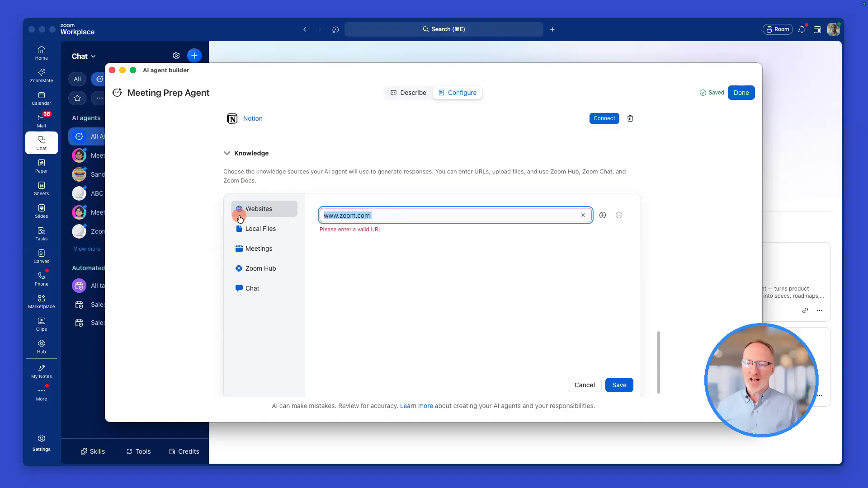
{"action": "left_click", "coordinate": [323, 215]}
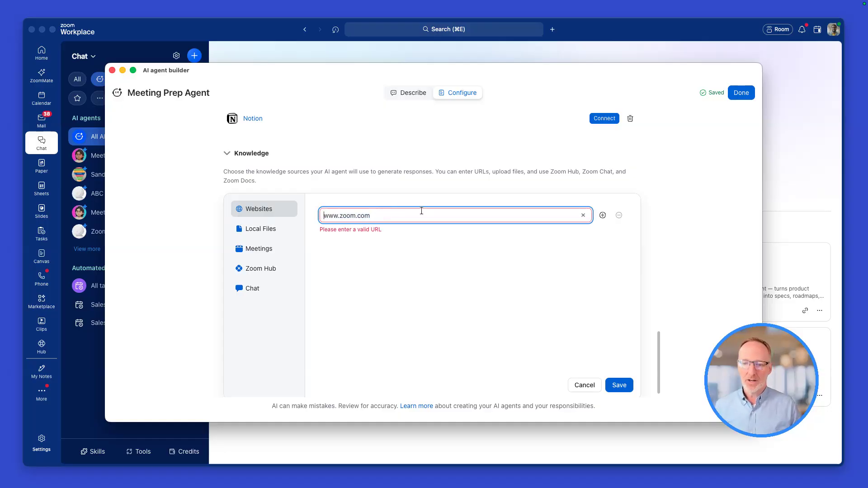
{"action": "left_click_drag", "start_coordinate": [421, 211], "coordinate": [278, 210]}
{"action": "key", "text": "BackSpace"}
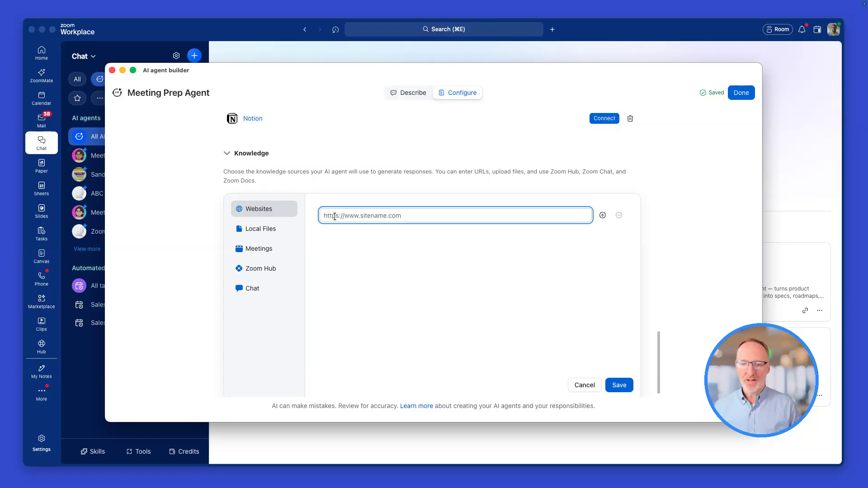
View the local file upload, try selecting the three most recent meetings as knowledge sources, and deselect them again
{"action": "left_click", "coordinate": [266, 228]}
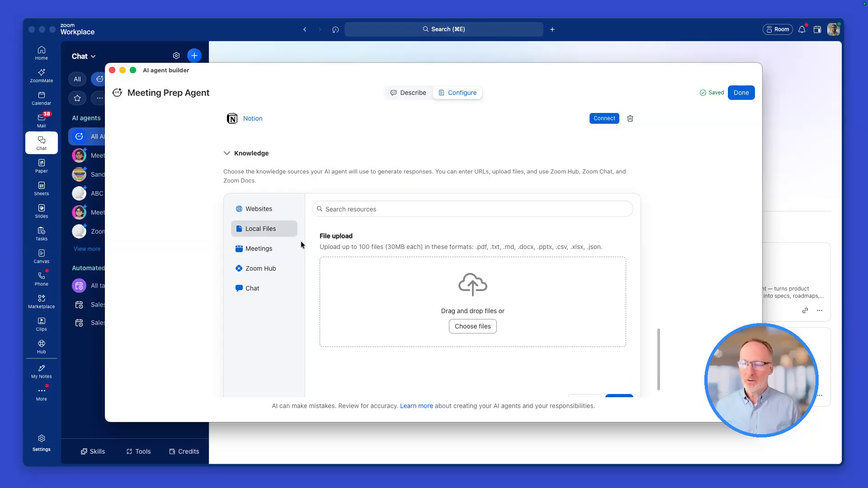
{"action": "left_click", "coordinate": [256, 250]}
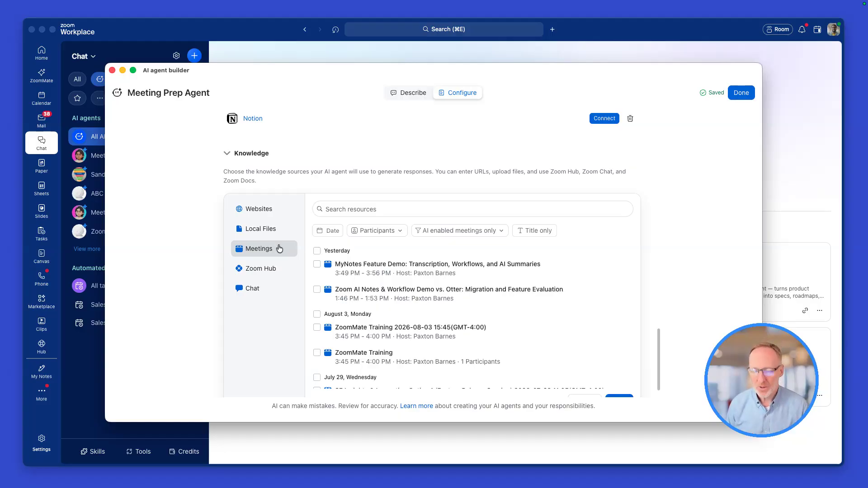
{"action": "left_click", "coordinate": [316, 264]}
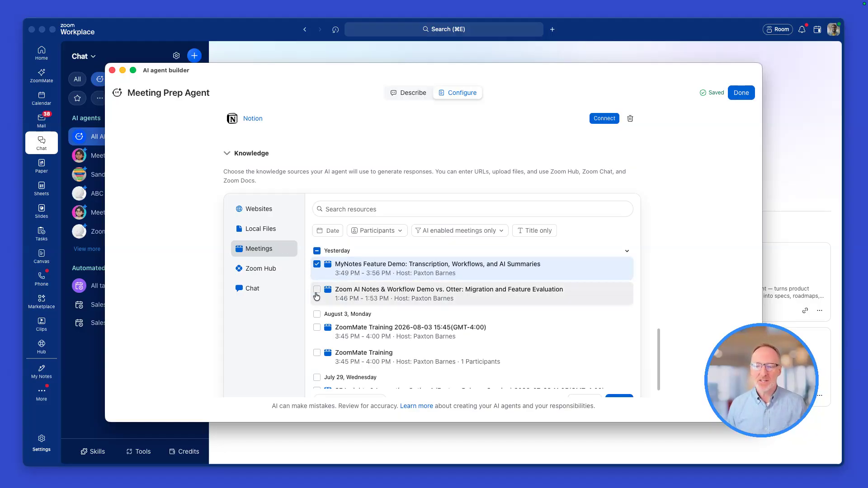
{"action": "left_click", "coordinate": [316, 289]}
{"action": "left_click", "coordinate": [316, 327]}
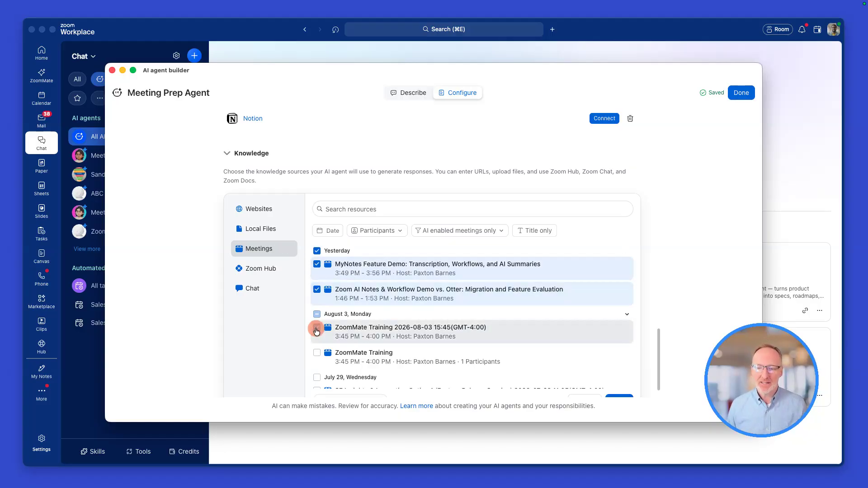
{"action": "left_click", "coordinate": [317, 264]}
{"action": "left_click", "coordinate": [316, 290]}
{"action": "left_click", "coordinate": [317, 328]}
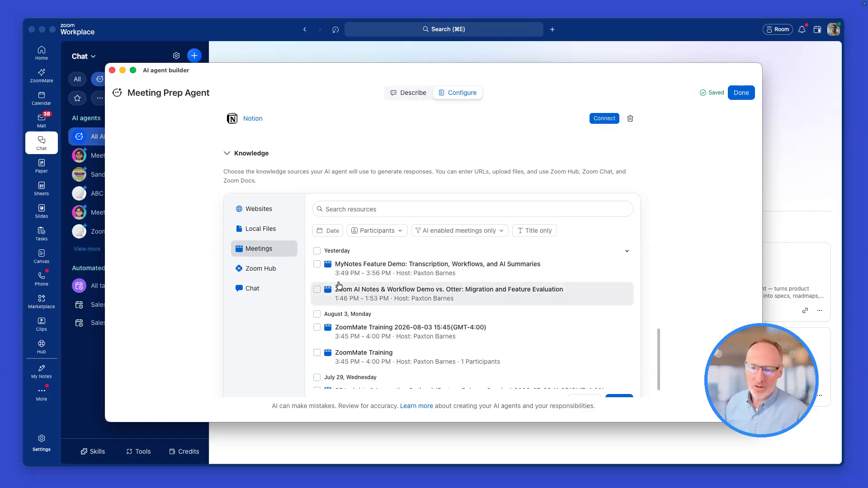
Browse the Zoom Hub documents and Chat channels, and try selecting the ABC Products channel before deselecting it
{"action": "left_click", "coordinate": [260, 268]}
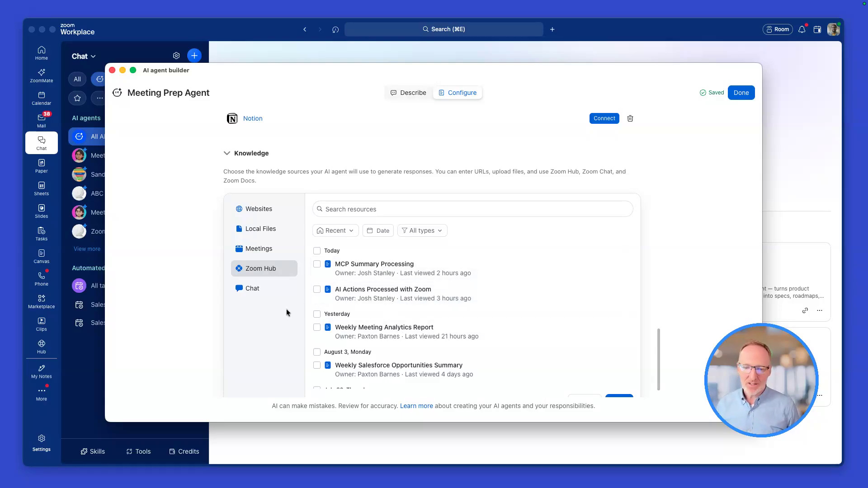
{"action": "left_click", "coordinate": [249, 289]}
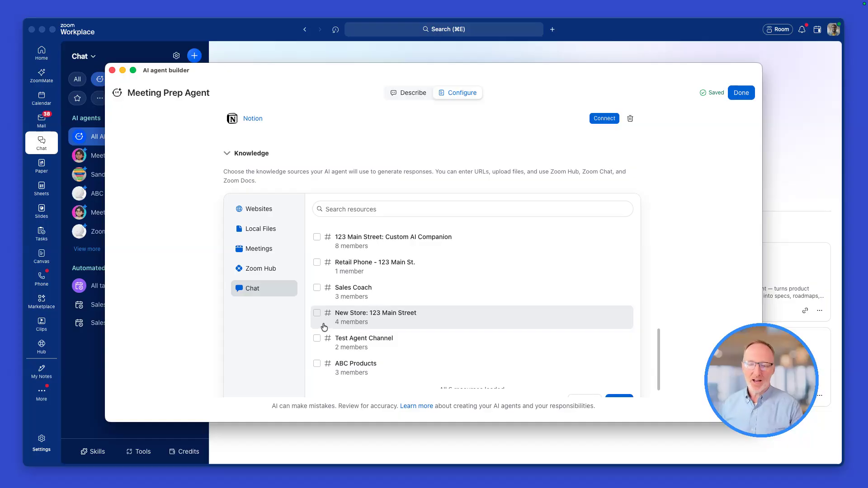
{"action": "left_click", "coordinate": [317, 363]}
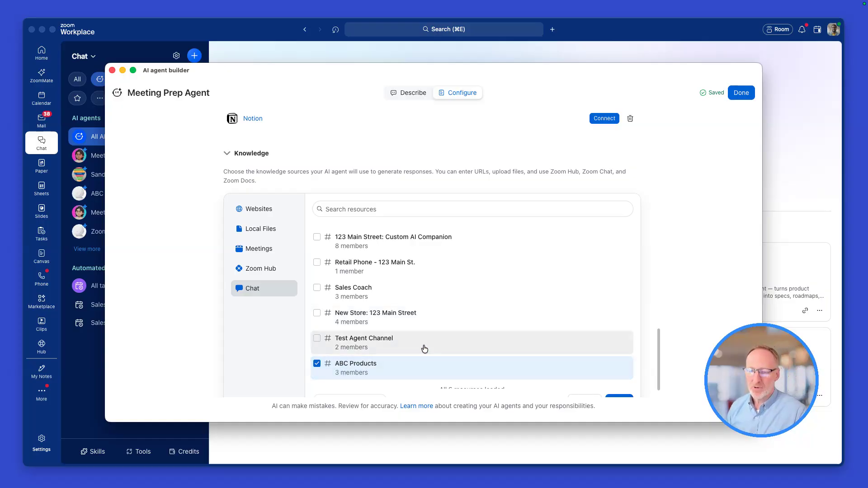
{"action": "scroll", "coordinate": [319, 348], "scroll_direction": "down", "scroll_amount": 1}
{"action": "left_click", "coordinate": [318, 354]}
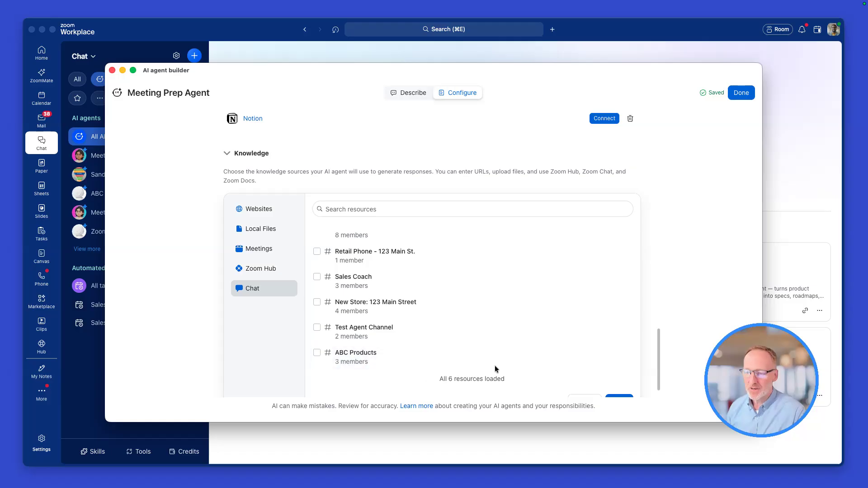
Close the knowledge source selection without adding any source and finish configuring the Meeting Prep Agent
{"action": "scroll", "coordinate": [489, 335], "scroll_direction": "down", "scroll_amount": 1}
{"action": "left_click", "coordinate": [623, 369]}
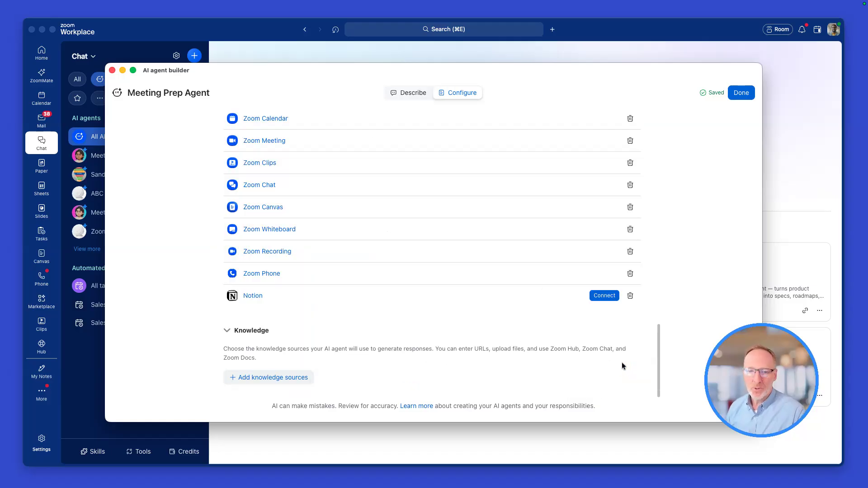
{"action": "scroll", "coordinate": [354, 222], "scroll_direction": "down", "scroll_amount": 10}
{"action": "scroll", "coordinate": [454, 241], "scroll_direction": "up", "scroll_amount": 8}
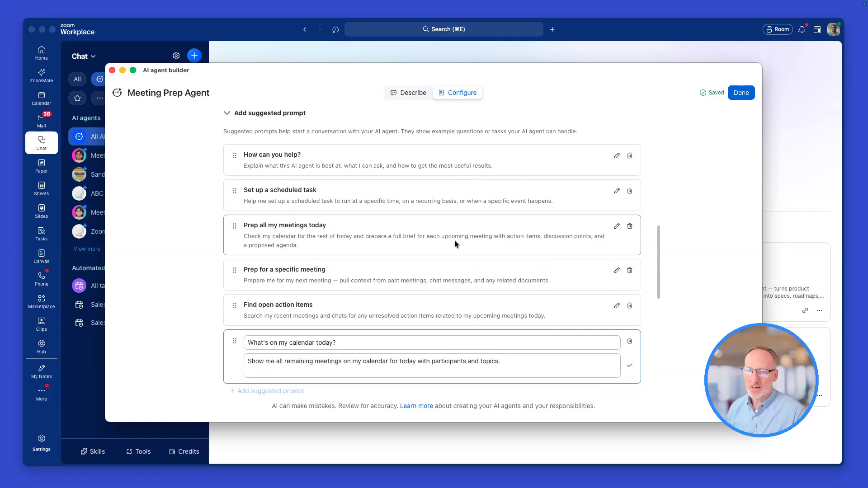
{"action": "left_click", "coordinate": [744, 96]}
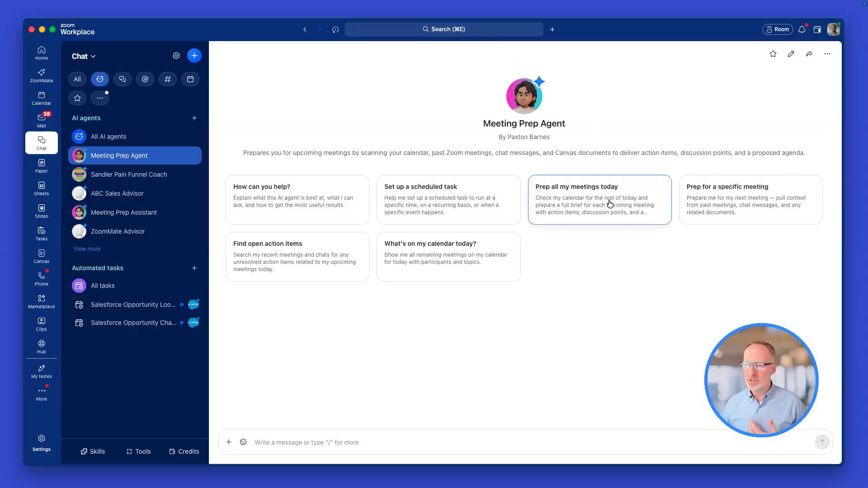
Send the agent the suggested prompt "Prep all my meetings today"
{"action": "left_click", "coordinate": [286, 450]}
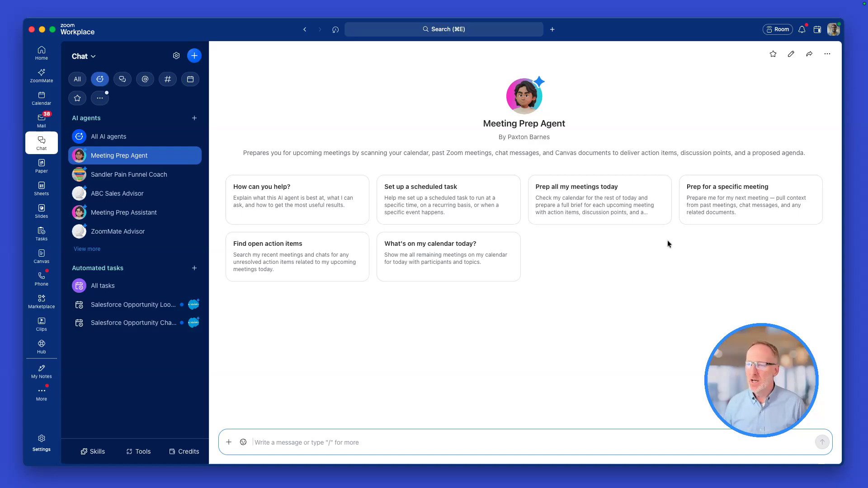
{"action": "left_click", "coordinate": [582, 213]}
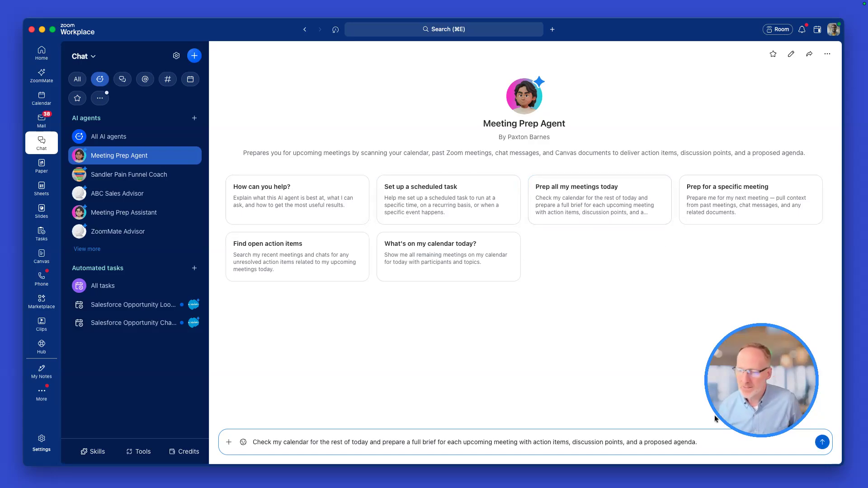
{"action": "left_click", "coordinate": [821, 440]}
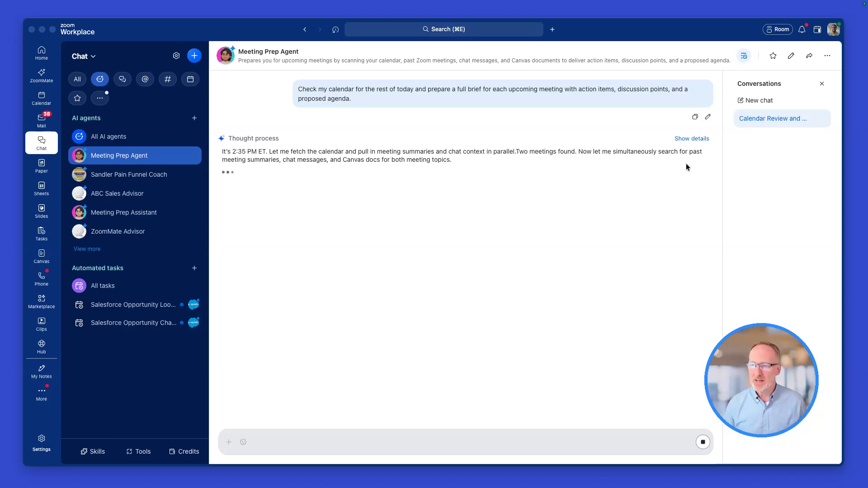
Check the details of the agent's thought process and read through the meeting prep brief it generates
{"action": "left_click", "coordinate": [684, 138]}
{"action": "left_click", "coordinate": [683, 138]}
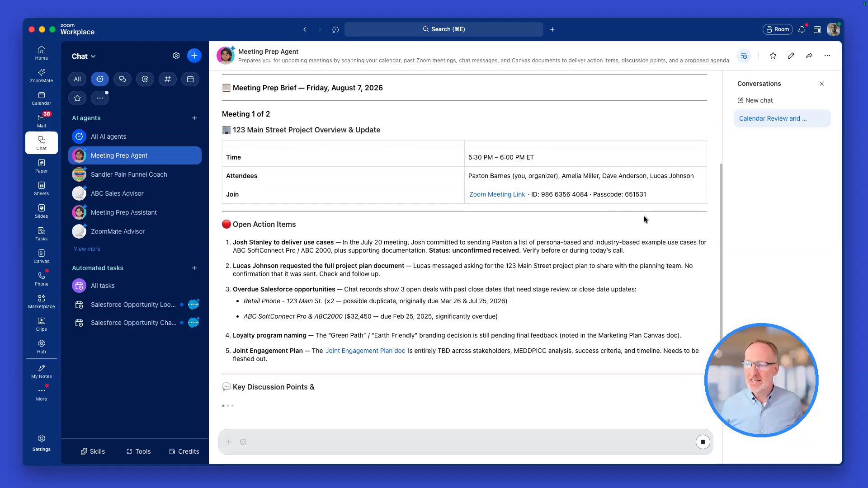
{"action": "scroll", "coordinate": [386, 278], "scroll_direction": "up", "scroll_amount": 2}
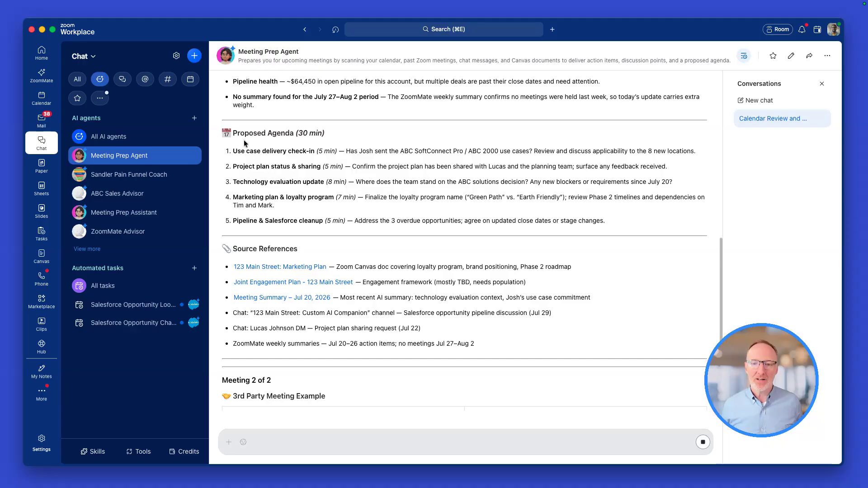
{"action": "scroll", "coordinate": [266, 154], "scroll_direction": "up", "scroll_amount": 7}
{"action": "scroll", "coordinate": [279, 272], "scroll_direction": "down", "scroll_amount": 7}
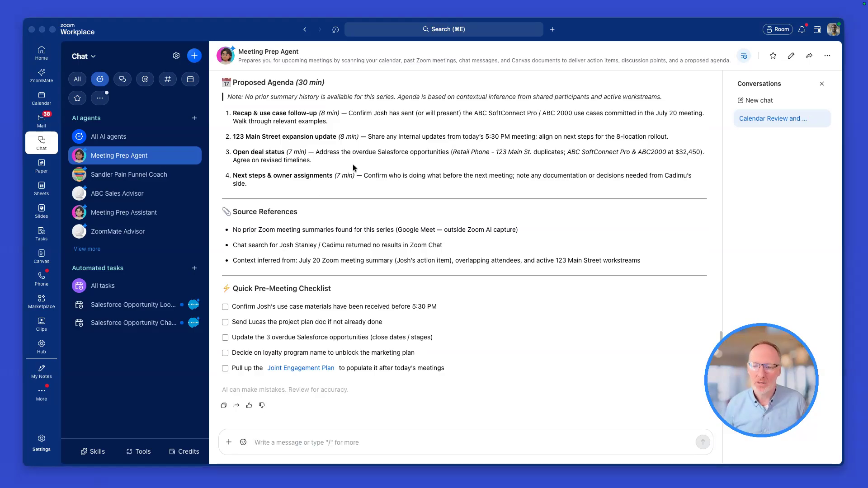
{"action": "scroll", "coordinate": [334, 306], "scroll_direction": "up", "scroll_amount": 5}
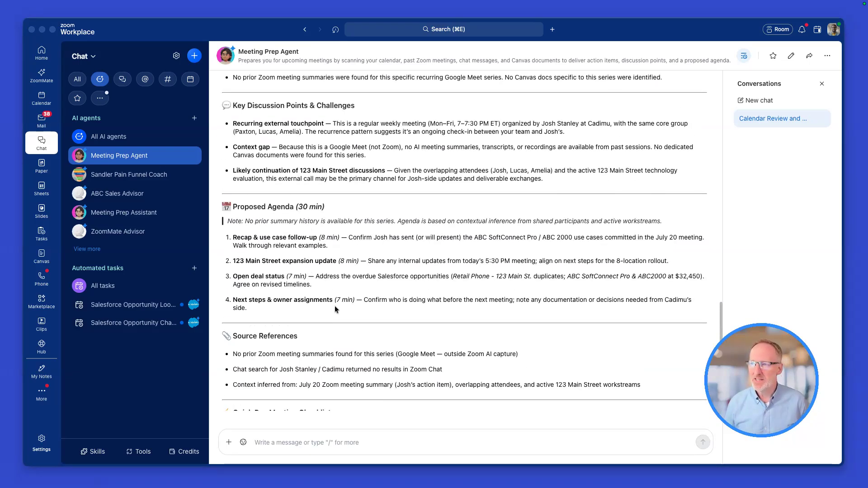
Reopen the Meeting Prep Agent in the agent builder, glance at its configuration and return to the description conversation
{"action": "left_click", "coordinate": [791, 57]}
{"action": "left_click", "coordinate": [791, 56]}
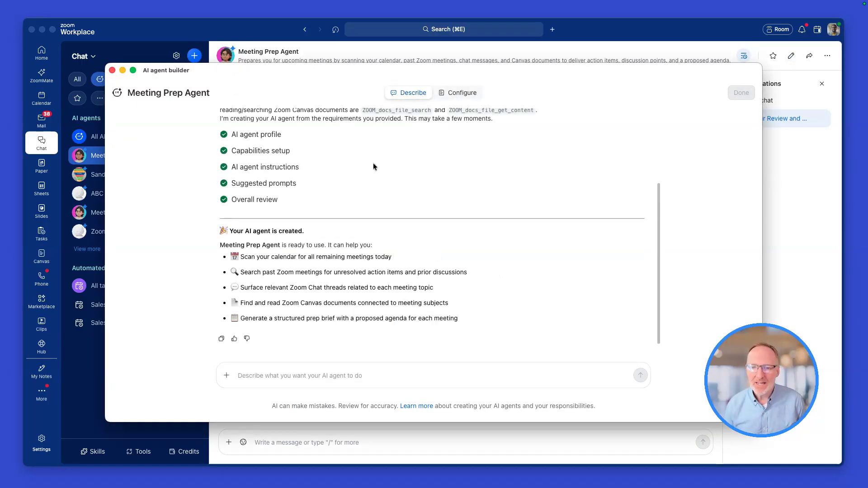
{"action": "left_click", "coordinate": [458, 92]}
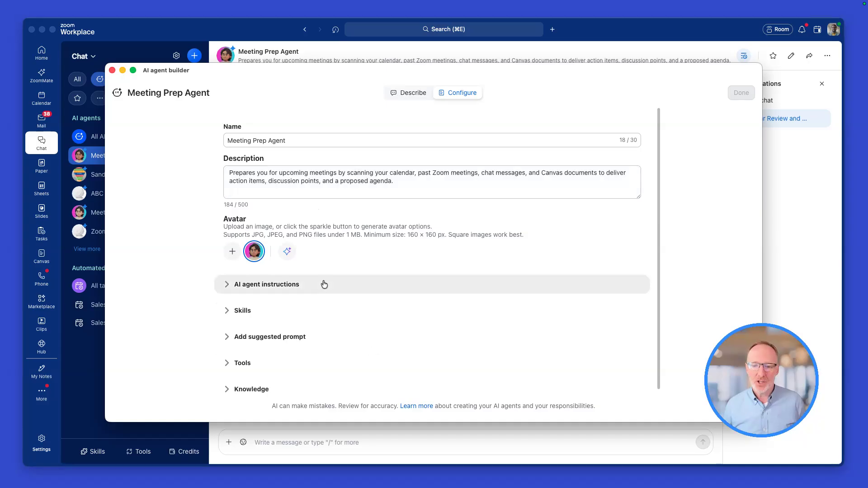
{"action": "left_click", "coordinate": [410, 93]}
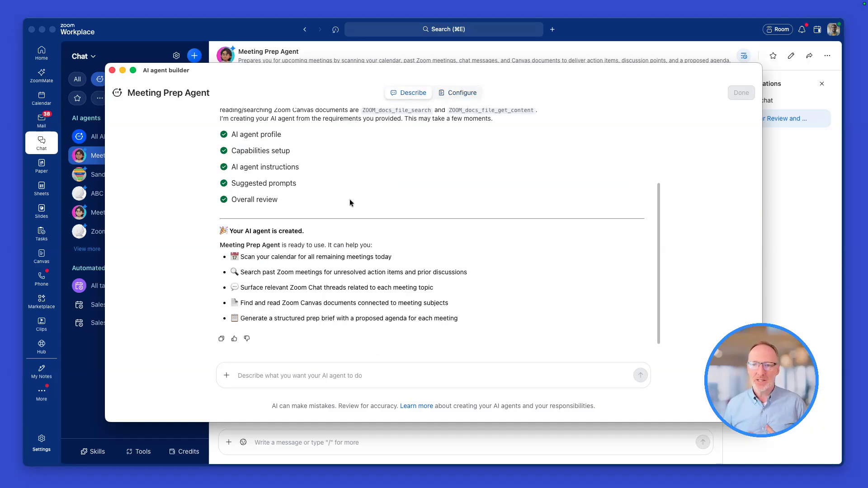
Tell the builder that the output is too long and ask for it to be shortened, direct and to the point
{"action": "left_click", "coordinate": [266, 371]}
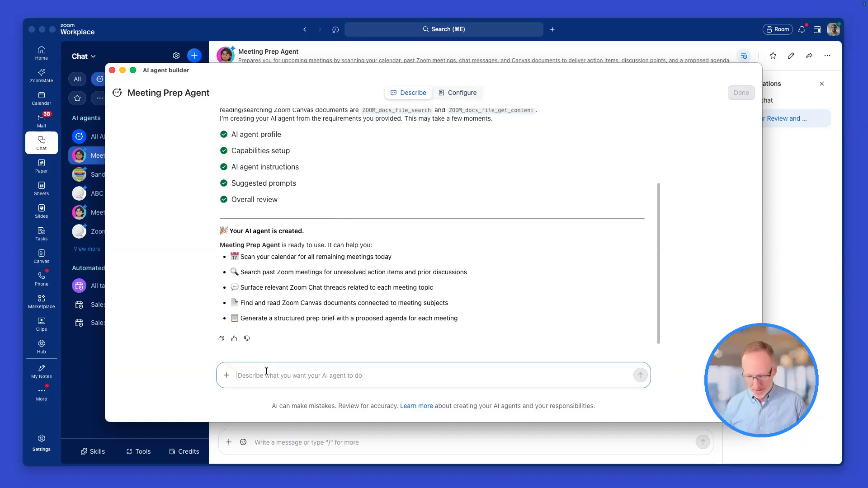
{"action": "type", "text": "The output is too long.  I would like to be able to shorten the output so I can quickly get what I need and have it be direct and to the point."}
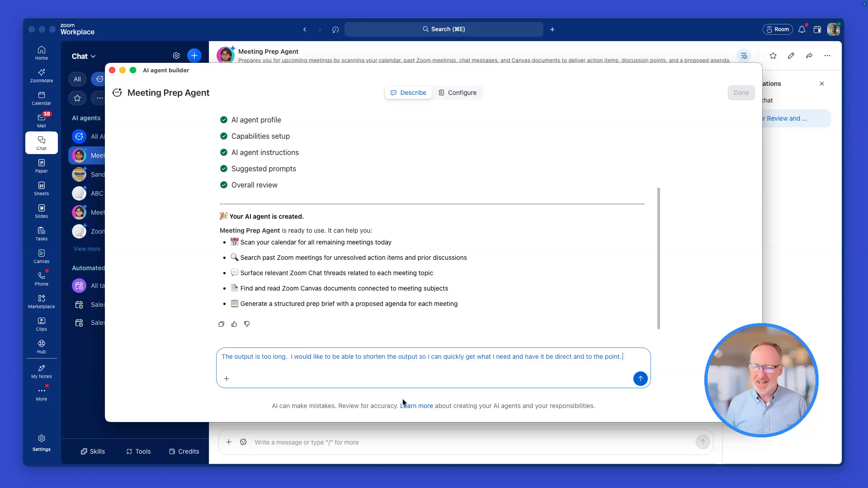
{"action": "left_click", "coordinate": [642, 379]}
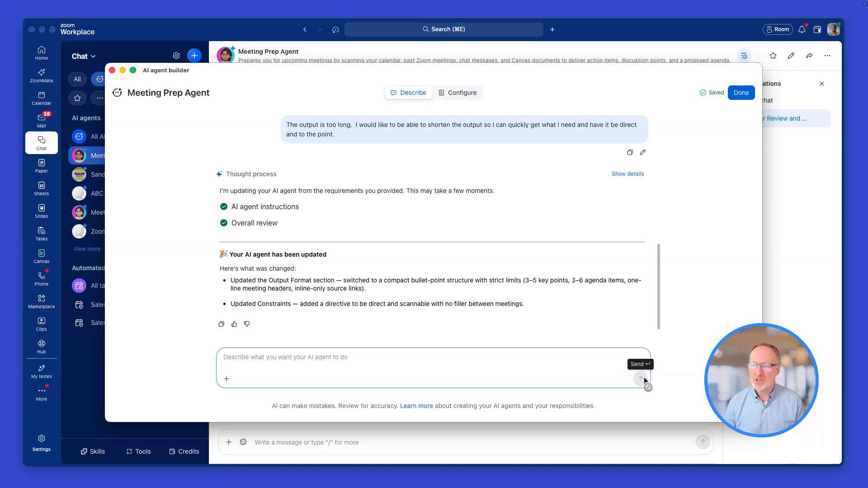
Finish the agent update and start a new chat with the Meeting Prep Agent
{"action": "left_click", "coordinate": [741, 92]}
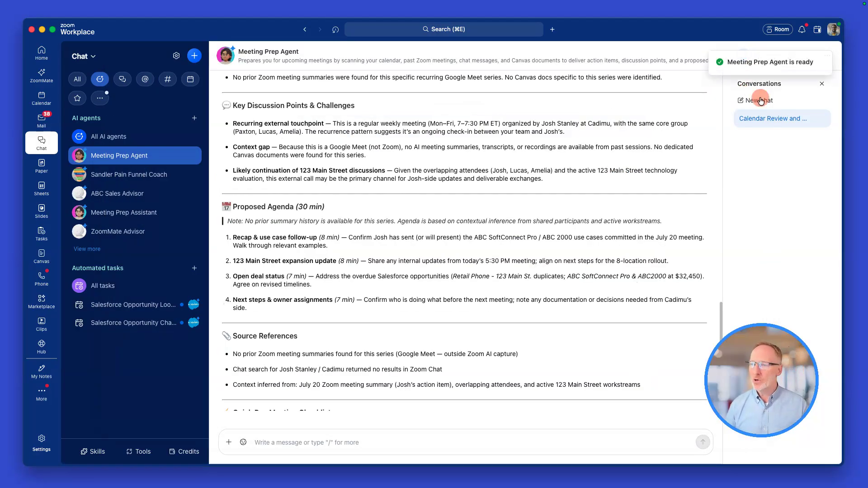
{"action": "left_click", "coordinate": [760, 101]}
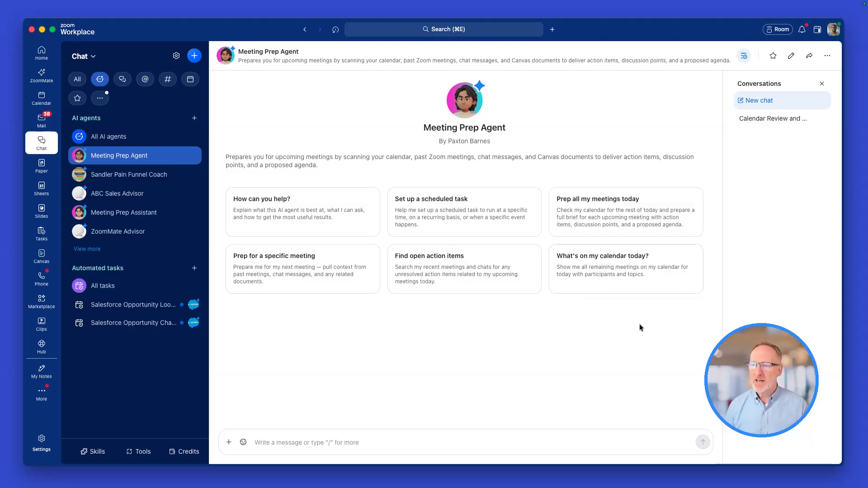
Have the agent prepare full briefs for the rest of today's meetings, check the shortened output and start a new chat
{"action": "left_click", "coordinate": [616, 209]}
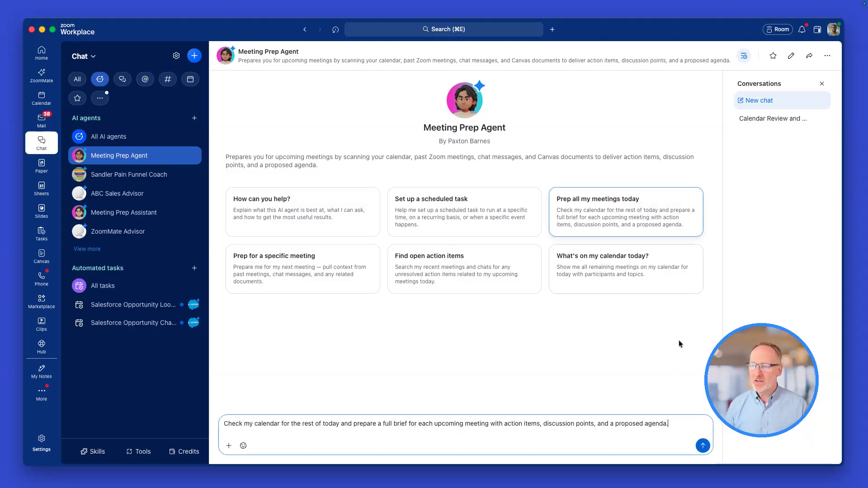
{"action": "left_click", "coordinate": [701, 441]}
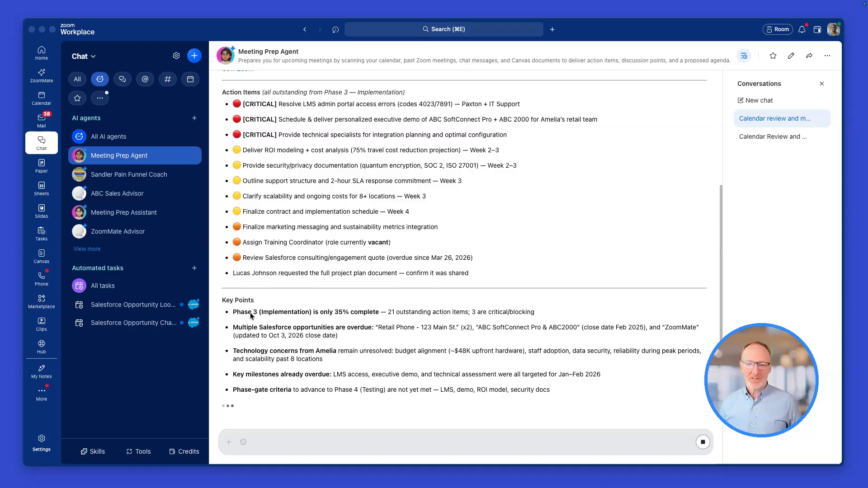
{"action": "scroll", "coordinate": [350, 281], "scroll_direction": "up", "scroll_amount": 10}
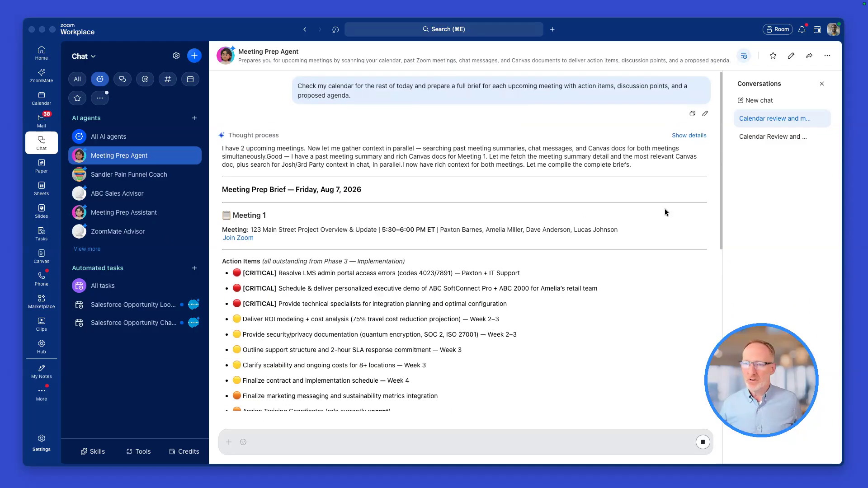
{"action": "left_click", "coordinate": [759, 100]}
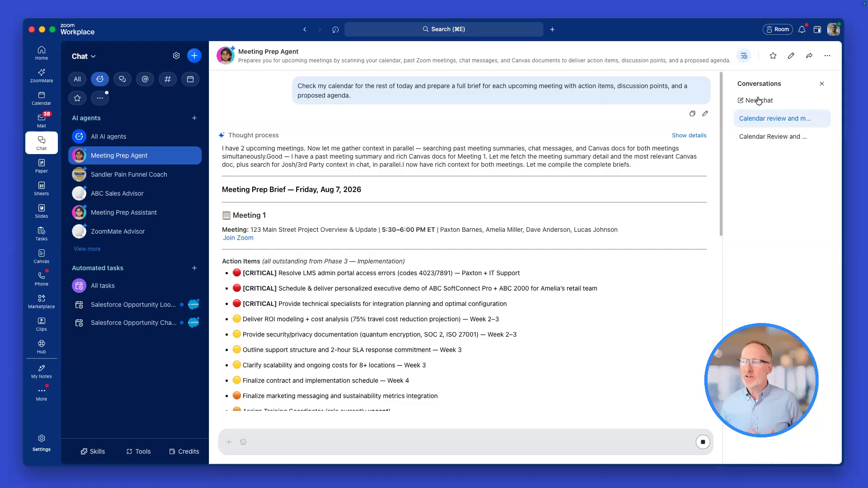
{"action": "left_click", "coordinate": [759, 100]}
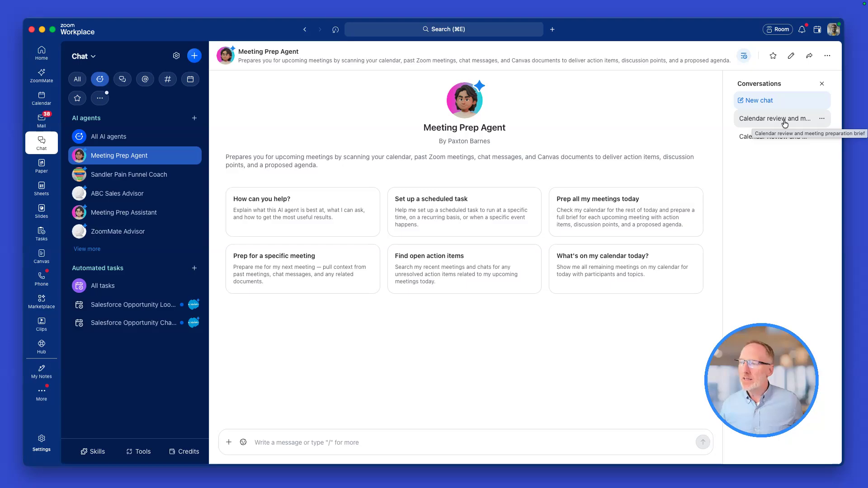
Open the automated tasks of the Meeting Prep Agent and widen the task filter to all AI agents
{"action": "left_click", "coordinate": [827, 56]}
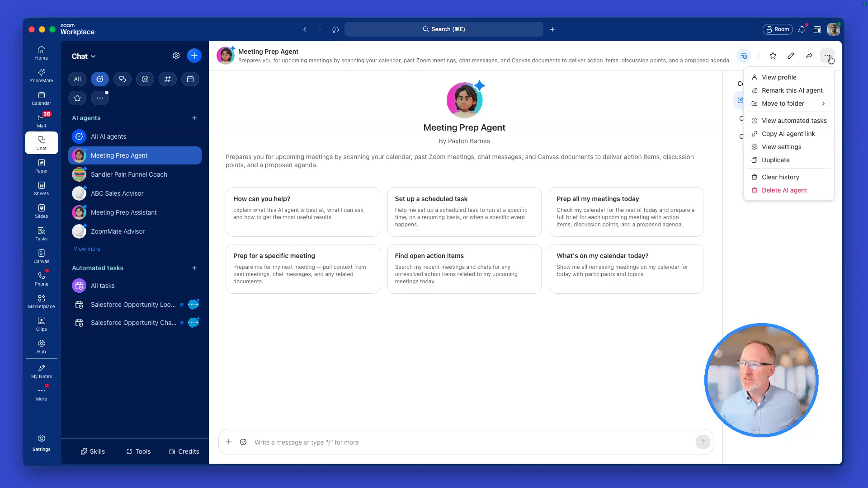
{"action": "left_click", "coordinate": [787, 124]}
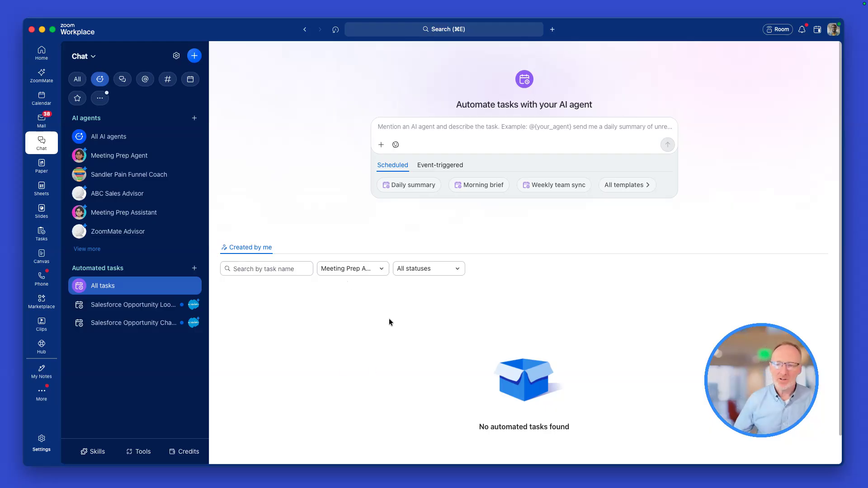
{"action": "left_click", "coordinate": [356, 269]}
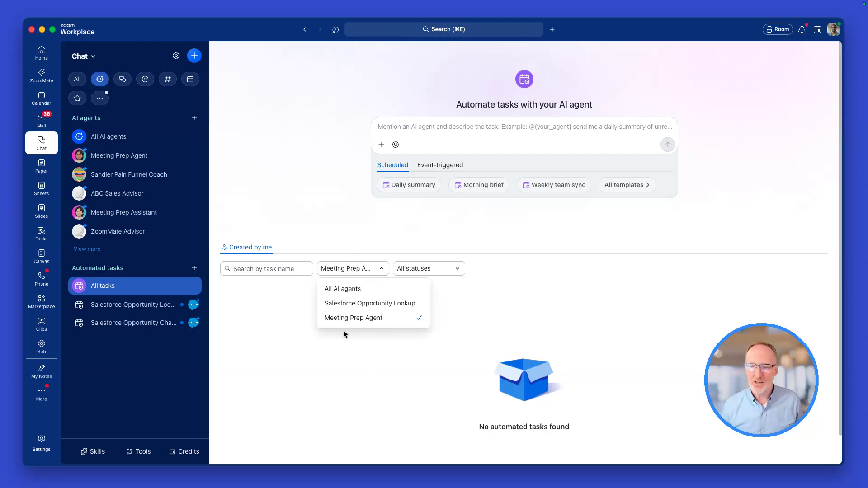
{"action": "left_click", "coordinate": [340, 288]}
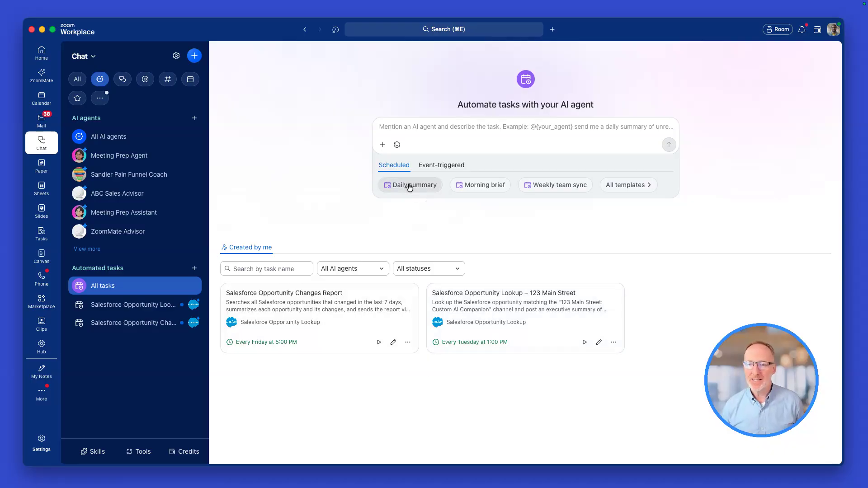
Submit the Daily summary template as a new automated task with its run time changed to 7 AM every weekday
{"action": "left_click", "coordinate": [427, 185]}
{"action": "left_click_drag", "start_coordinate": [386, 124], "coordinate": [432, 124]}
{"action": "left_click", "coordinate": [435, 126]}
{"action": "key", "text": "BackSpace"}
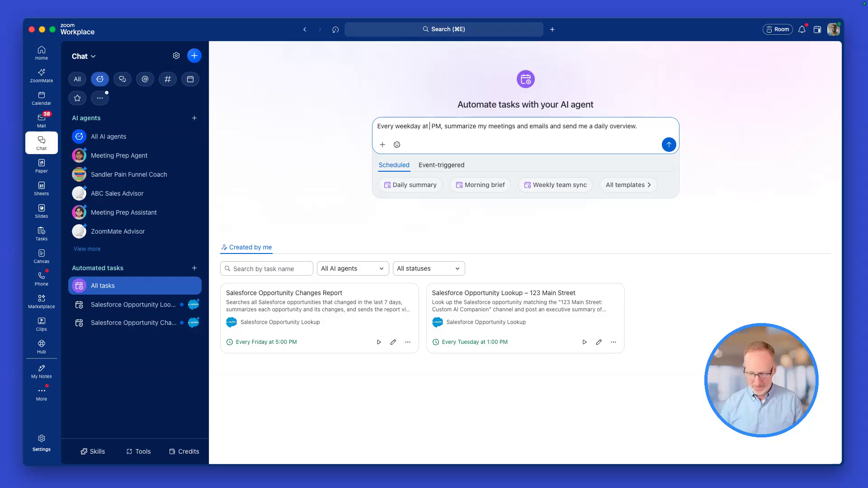
{"action": "type", "text": "7"}
{"action": "key", "text": "BackSpace"}
{"action": "type", "text": "A"}
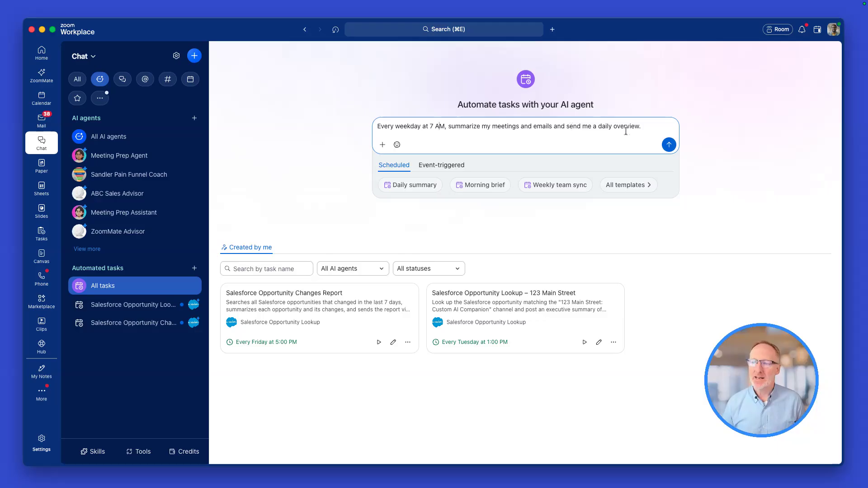
{"action": "left_click", "coordinate": [669, 144]}
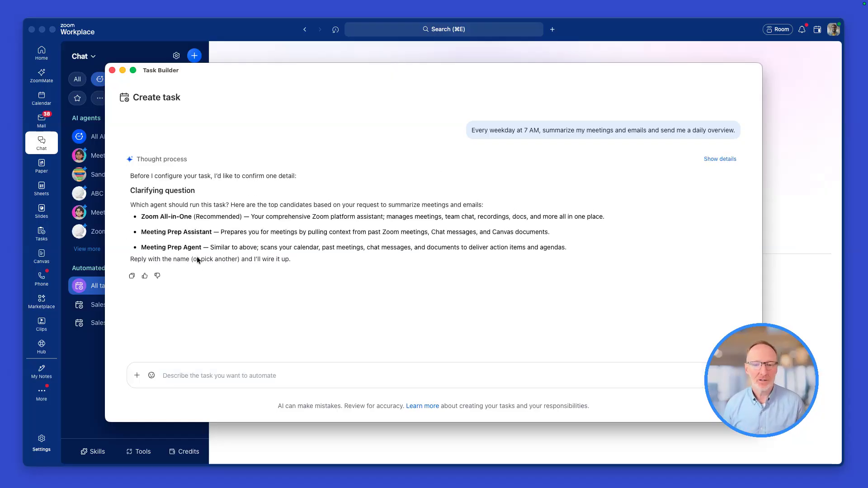
Answer the task builder's clarifying question by naming Meeting Prep Agent as the agent that runs the task
{"action": "left_click_drag", "start_coordinate": [204, 247], "coordinate": [143, 249]}
{"action": "key", "text": "super+c"}
{"action": "left_click", "coordinate": [200, 383]}
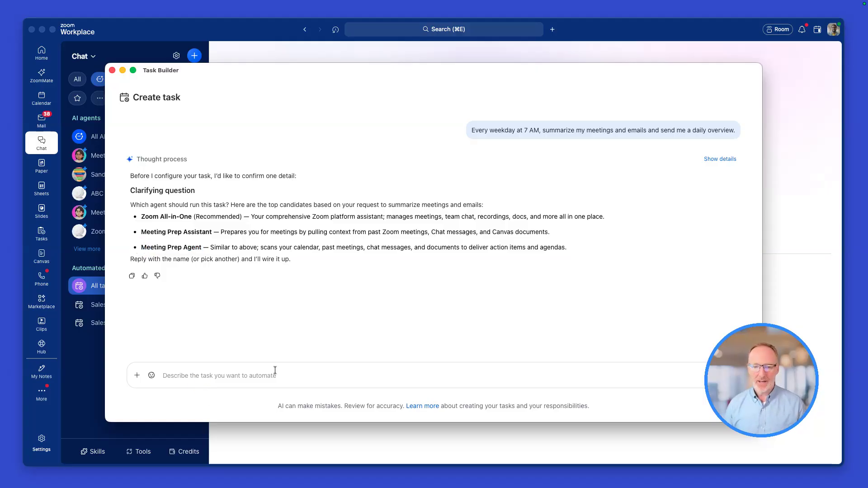
{"action": "key", "text": "super+v"}
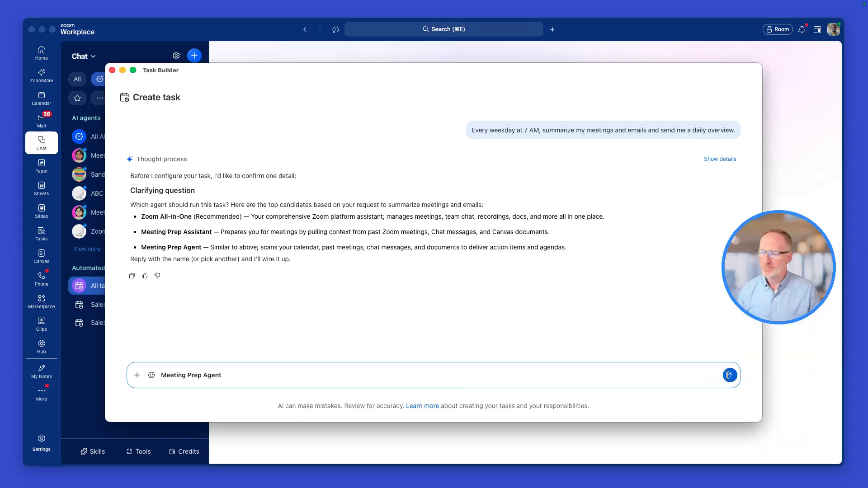
{"action": "left_click", "coordinate": [734, 377]}
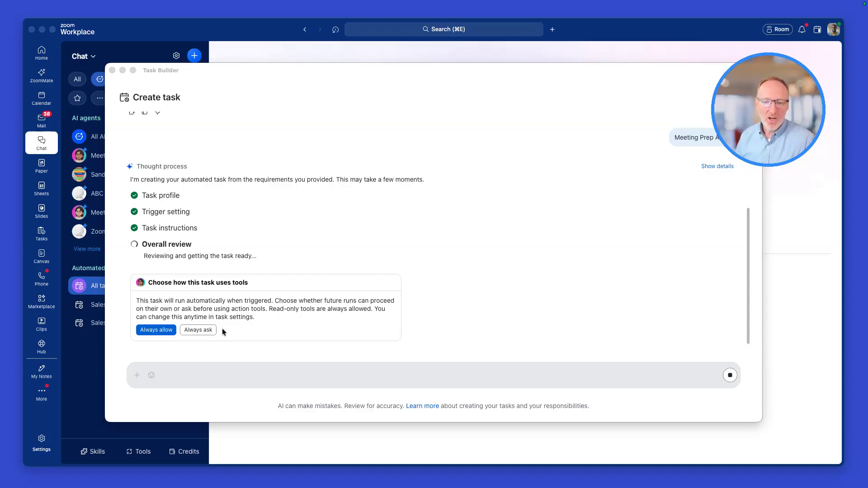
Set the task's tool use to Always allow and finish creating the task
{"action": "left_click", "coordinate": [162, 309]}
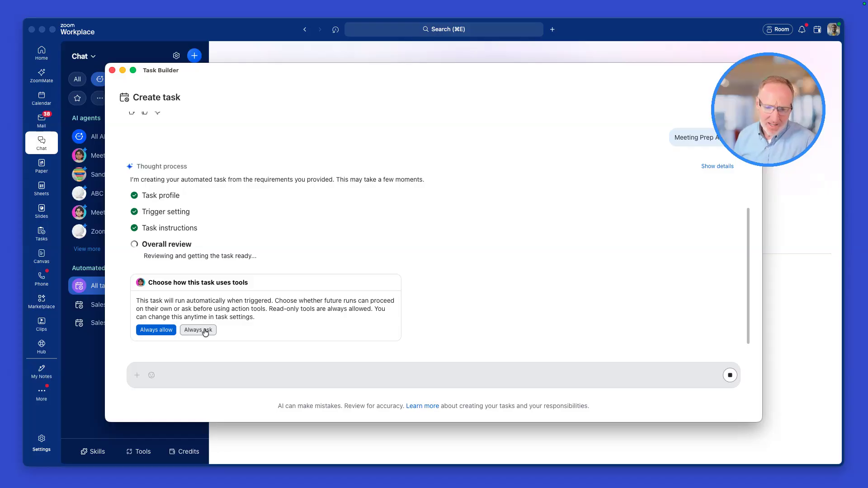
{"action": "left_click", "coordinate": [150, 329]}
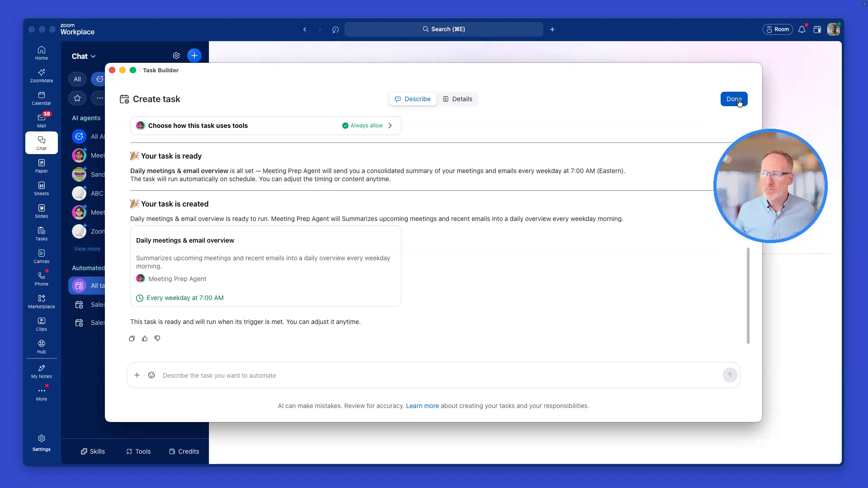
{"action": "left_click", "coordinate": [734, 99]}
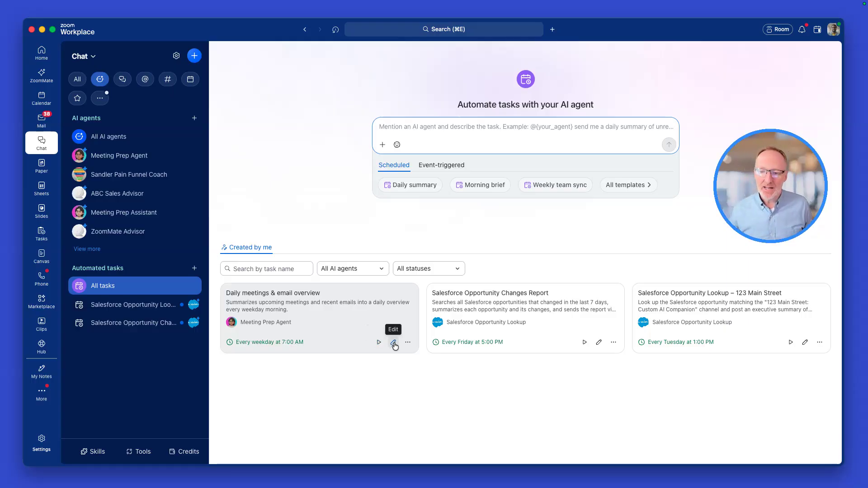
Disable the Daily meetings & email overview task and enable it again
{"action": "left_click", "coordinate": [407, 342]}
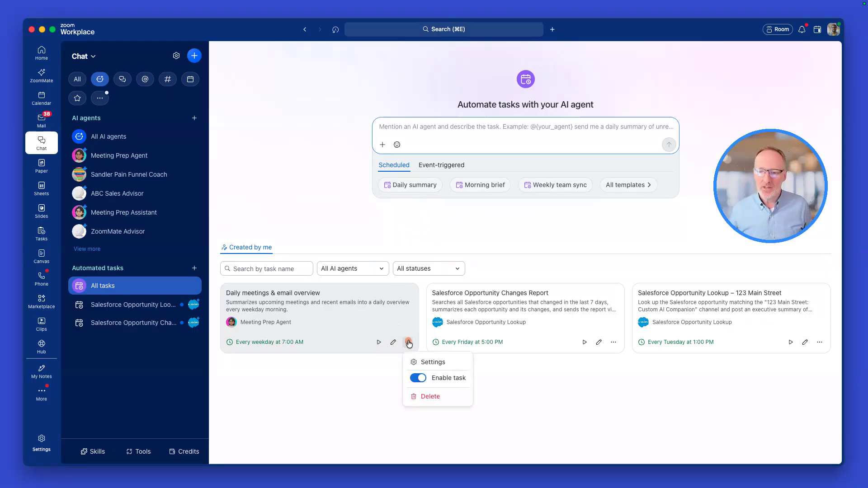
{"action": "left_click", "coordinate": [422, 379]}
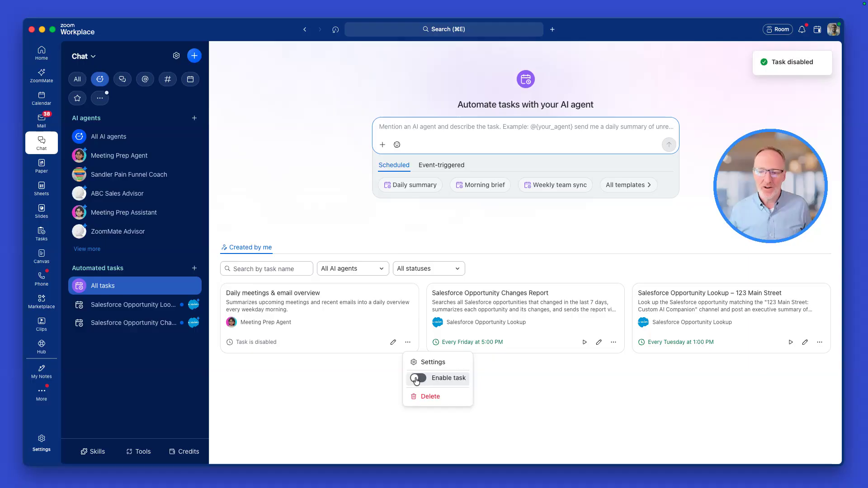
{"action": "left_click", "coordinate": [417, 380]}
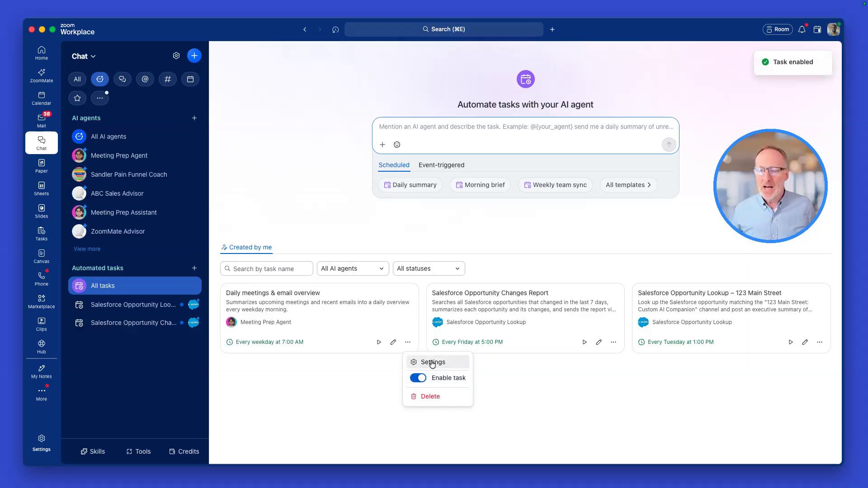
Review the tool permissions of the Daily meetings & email overview task, including the Zoom Calendar tools, and close them
{"action": "left_click", "coordinate": [431, 362]}
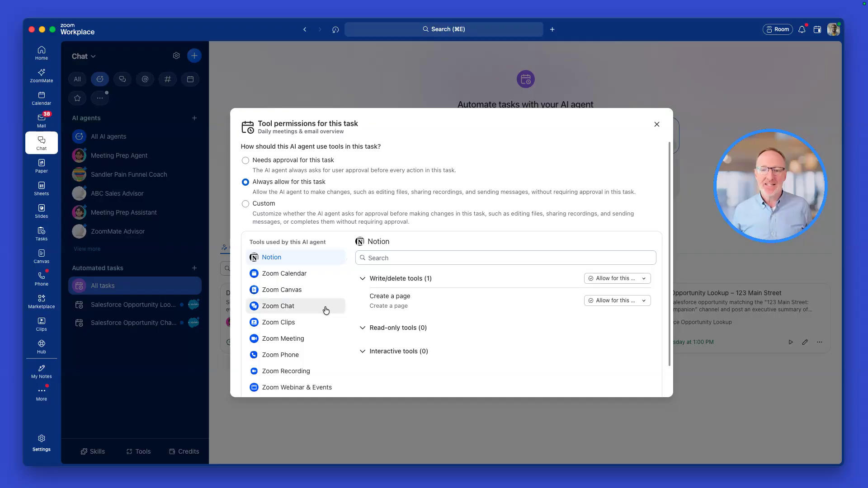
{"action": "scroll", "coordinate": [325, 306], "scroll_direction": "down", "scroll_amount": 2}
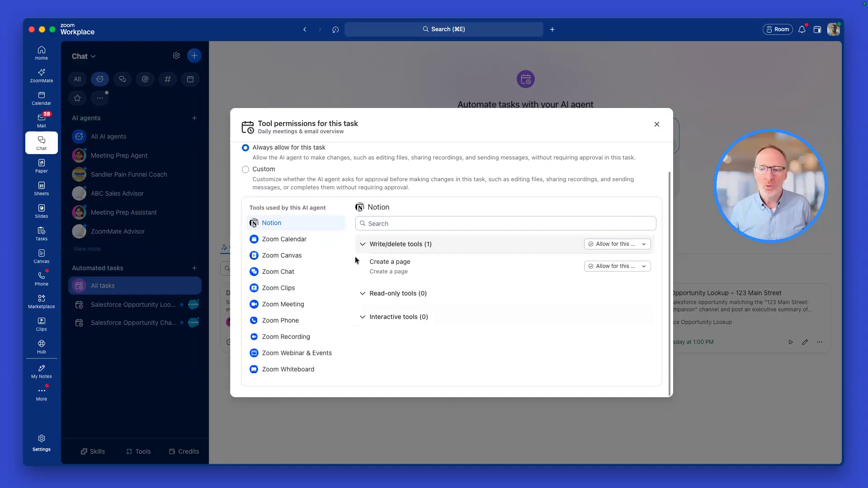
{"action": "left_click", "coordinate": [277, 244]}
{"action": "scroll", "coordinate": [298, 314], "scroll_direction": "down", "scroll_amount": 3}
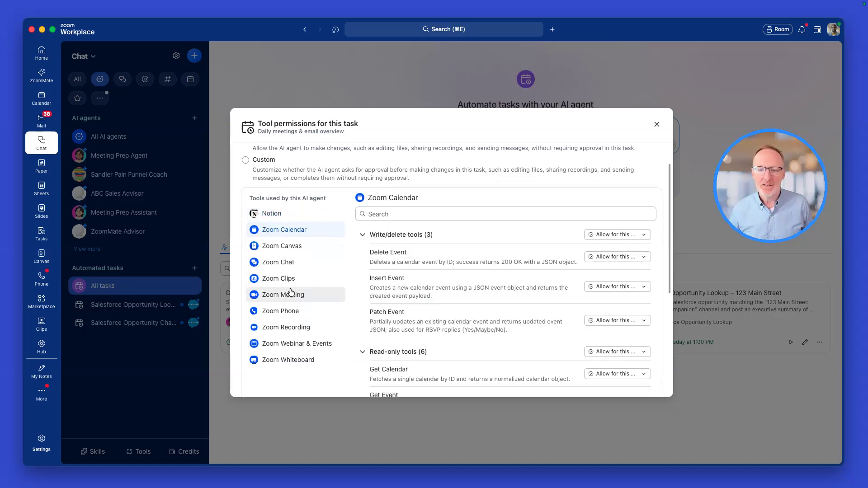
{"action": "scroll", "coordinate": [296, 289], "scroll_direction": "up", "scroll_amount": 5}
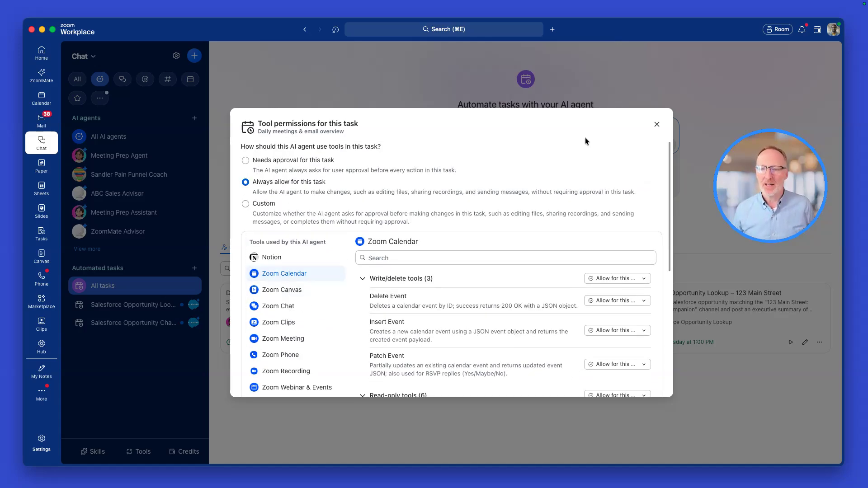
{"action": "left_click", "coordinate": [657, 124]}
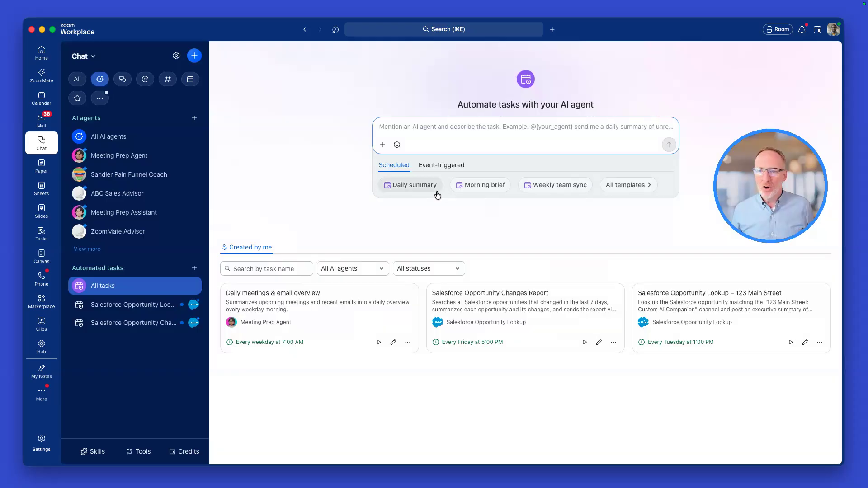